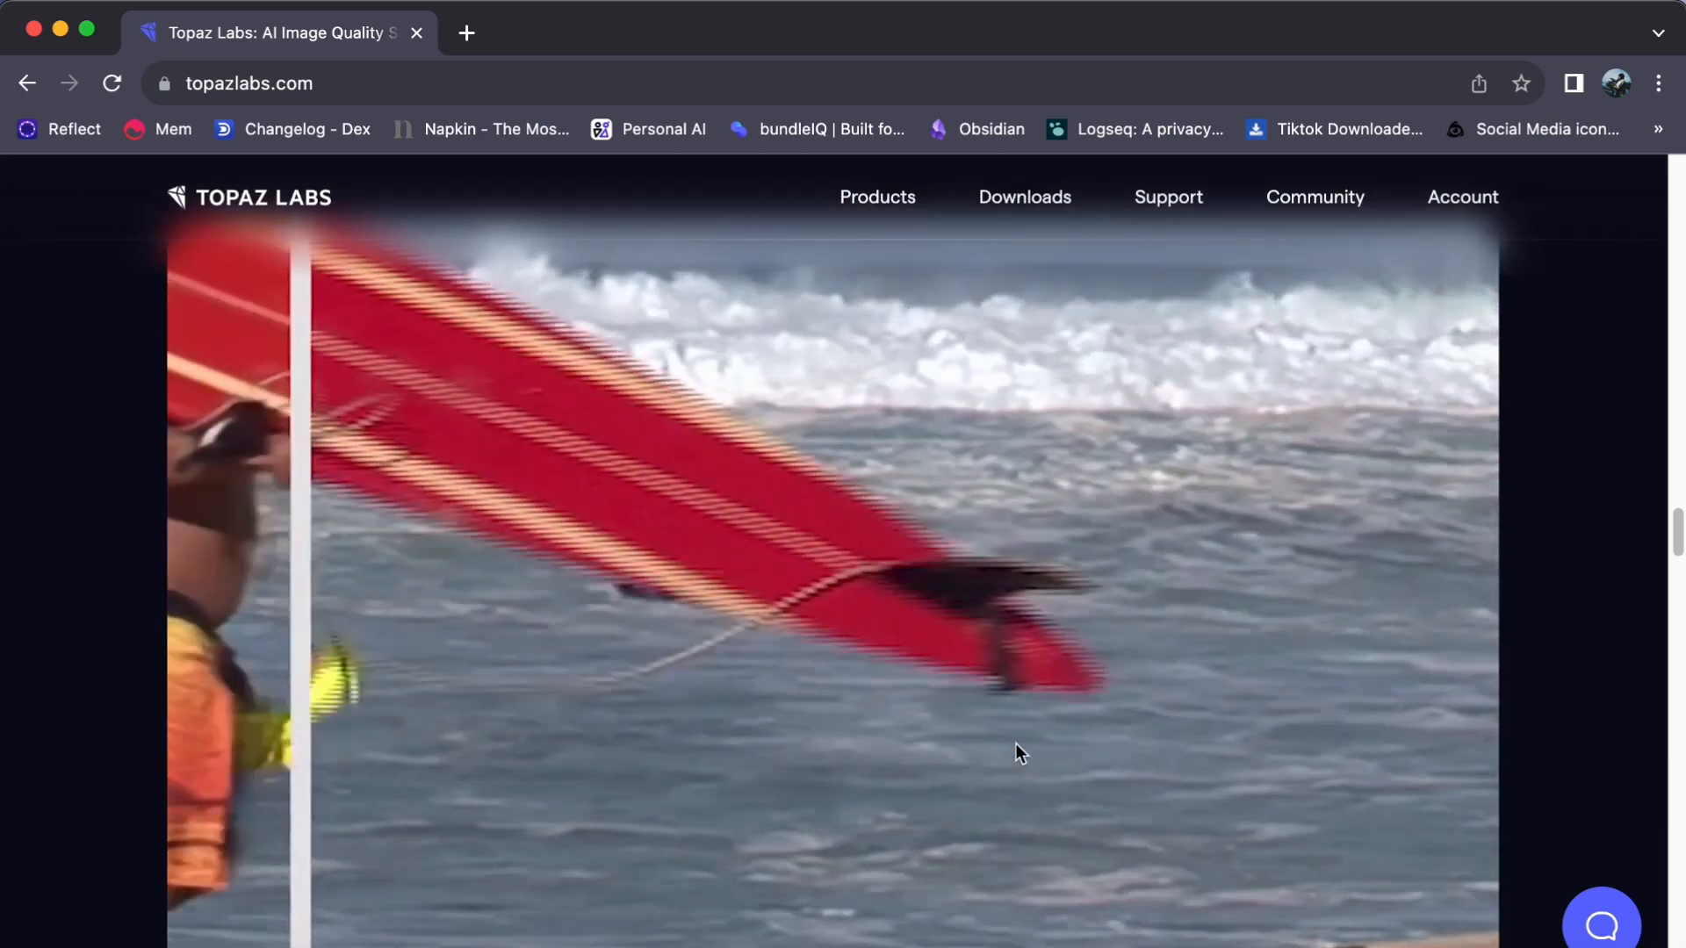
- Examine the before-and-after photo and video comparisons on the Topaz Labs homepage, including moving the tiger image's comparison divider
{"action": "scroll", "coordinate": [1011, 678], "scroll_direction": "down", "scroll_amount": 10}
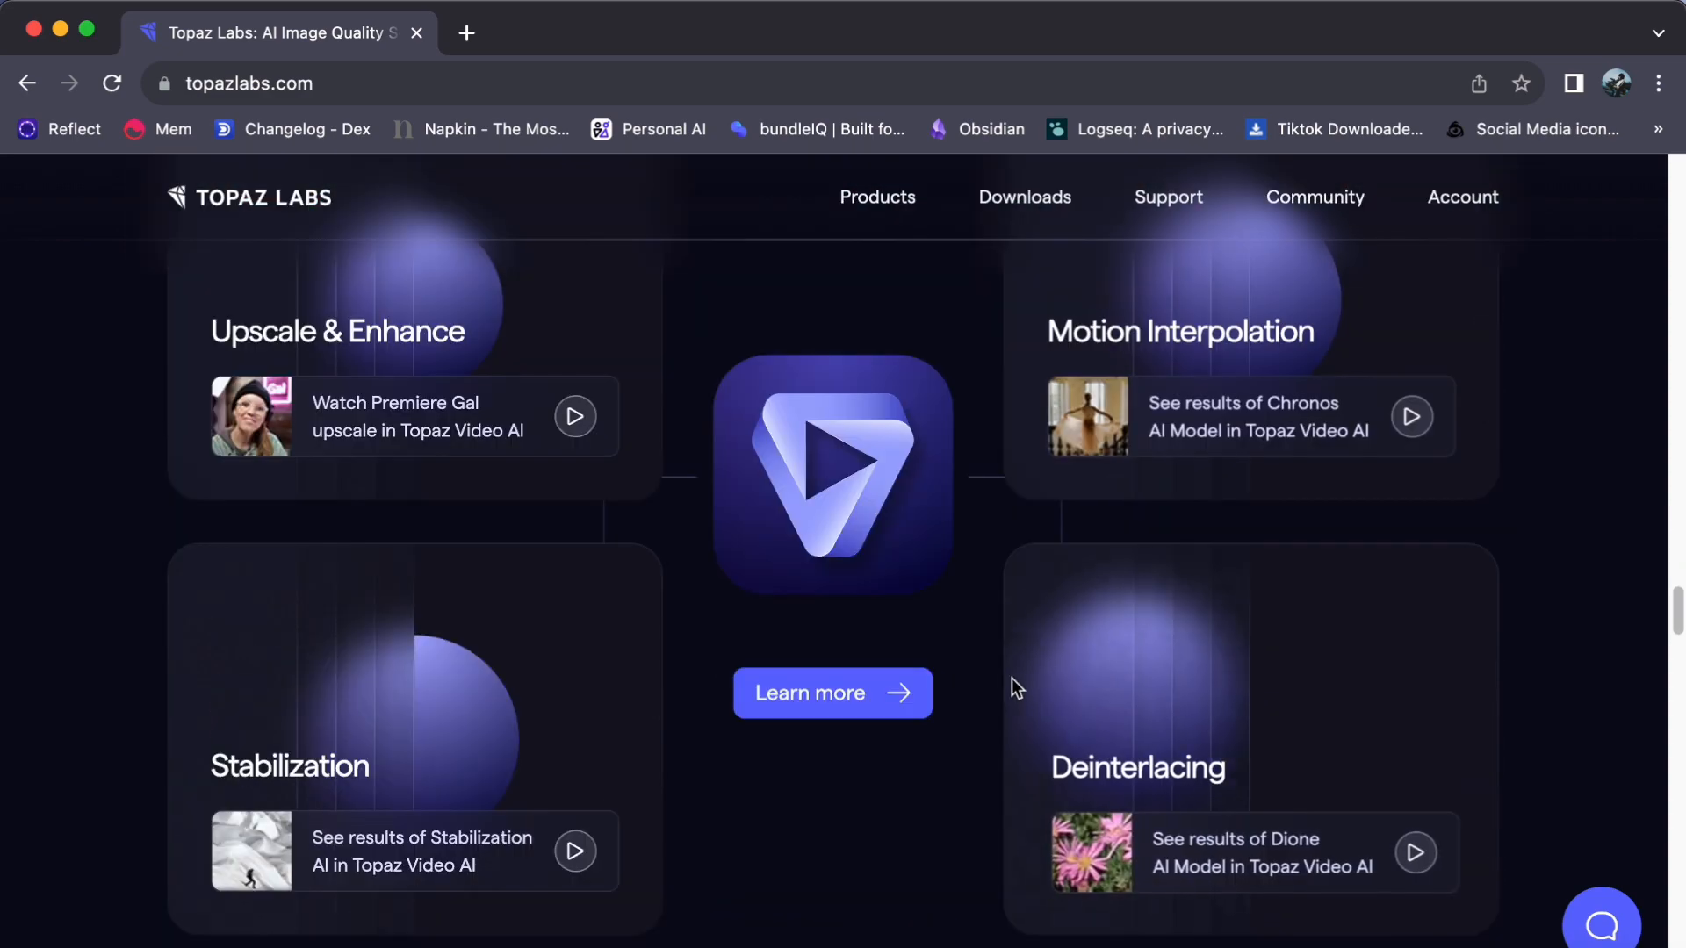
{"action": "scroll", "coordinate": [1012, 678], "scroll_direction": "up", "scroll_amount": 15}
{"action": "scroll", "coordinate": [1011, 678], "scroll_direction": "up", "scroll_amount": 10}
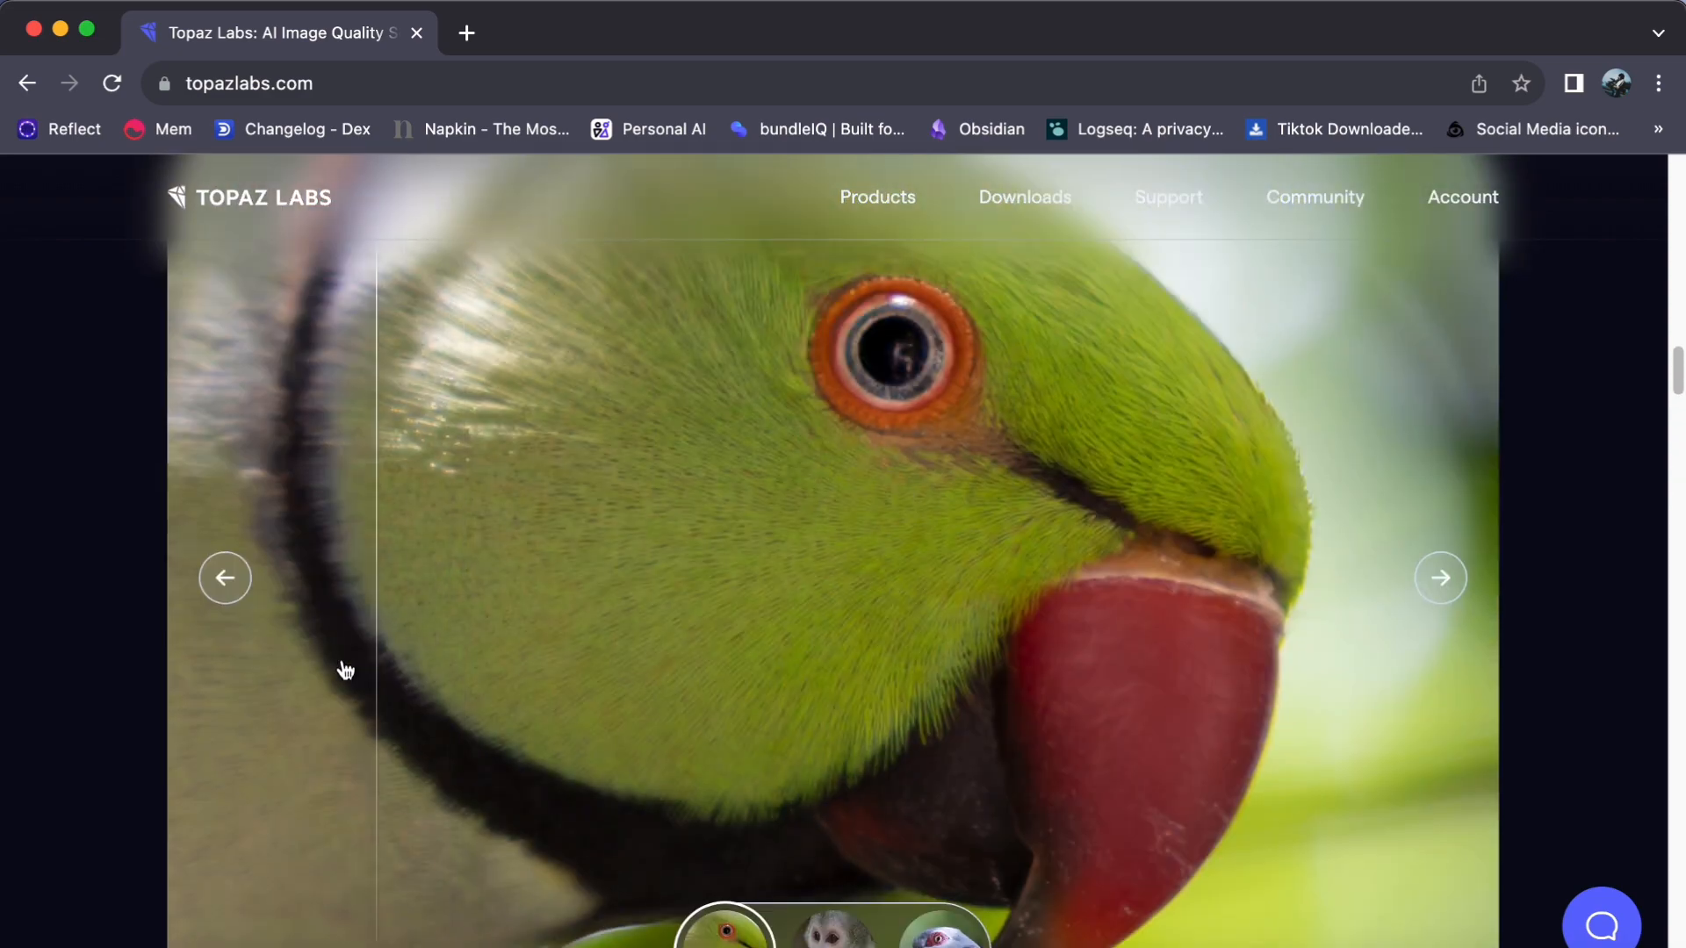
{"action": "scroll", "coordinate": [881, 573], "scroll_direction": "up", "scroll_amount": 10}
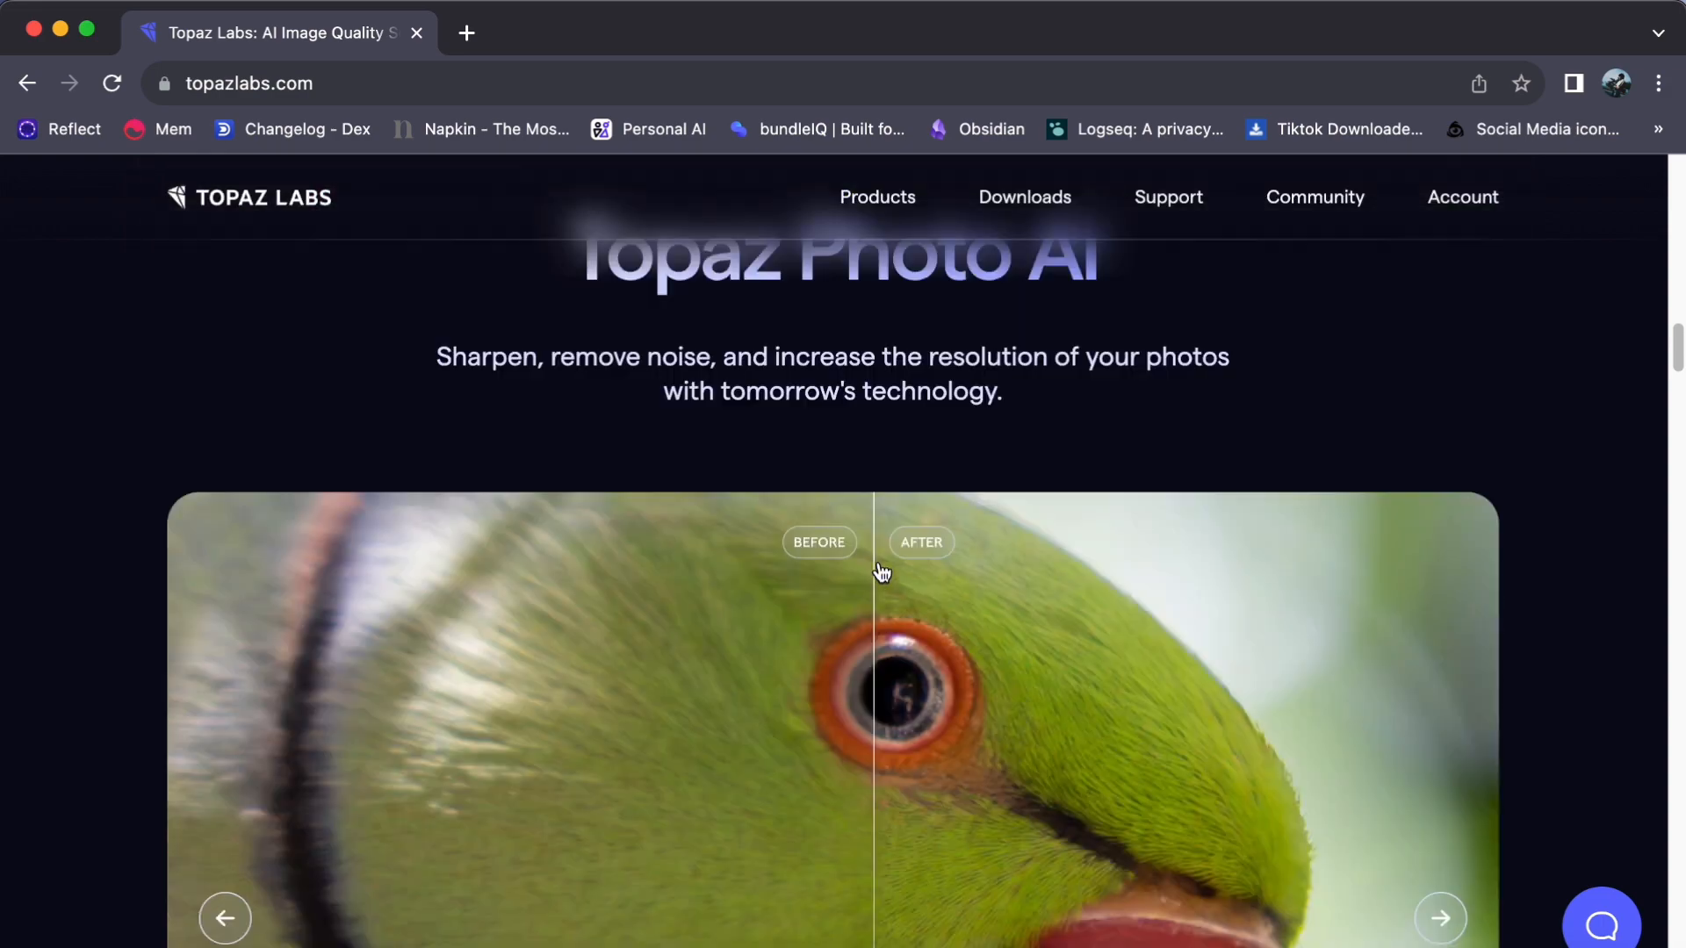
{"action": "scroll", "coordinate": [882, 573], "scroll_direction": "up", "scroll_amount": 10}
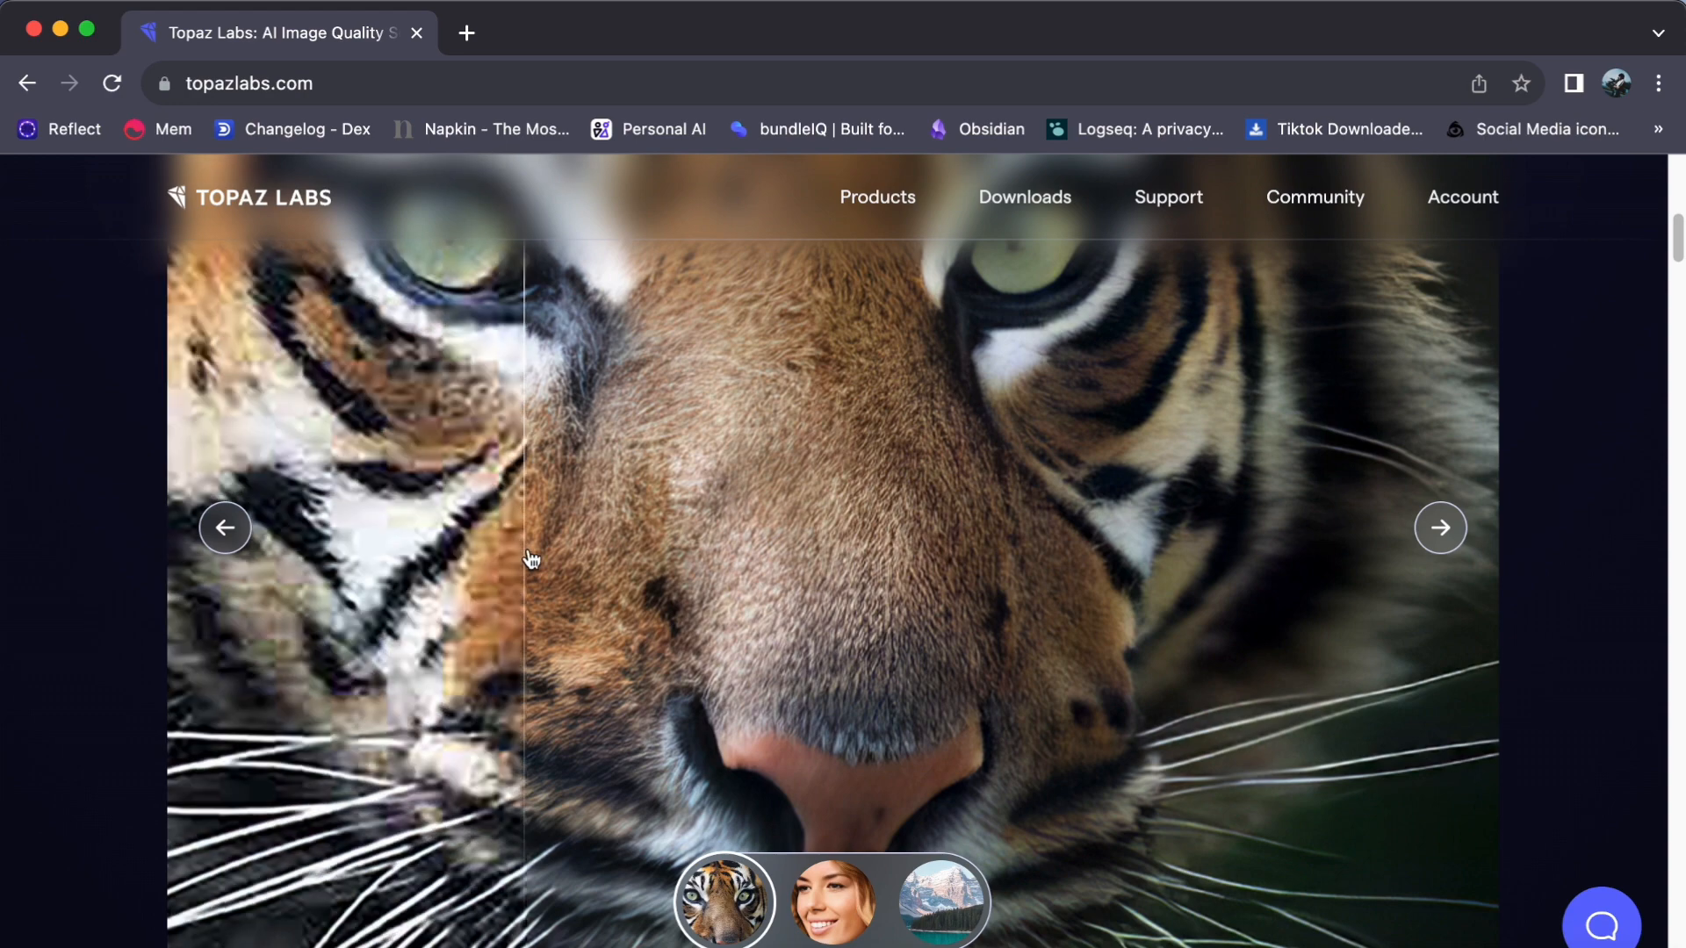
{"action": "scroll", "coordinate": [531, 562], "scroll_direction": "up", "scroll_amount": 8}
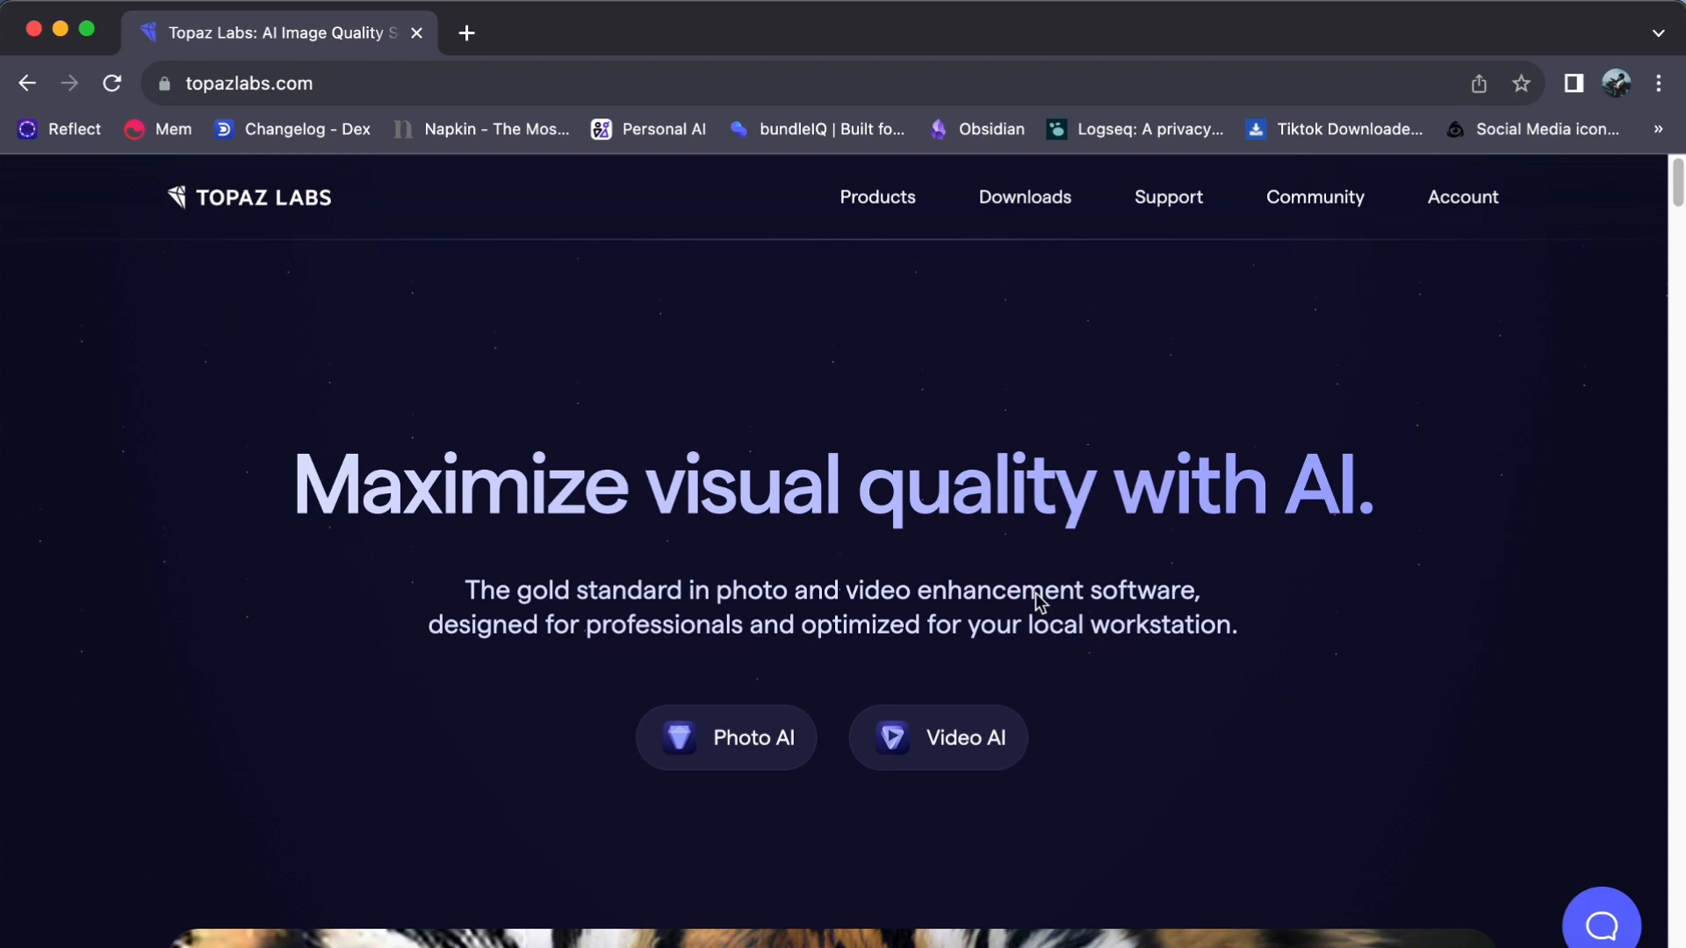
{"action": "scroll", "coordinate": [1035, 592], "scroll_direction": "down", "scroll_amount": 5}
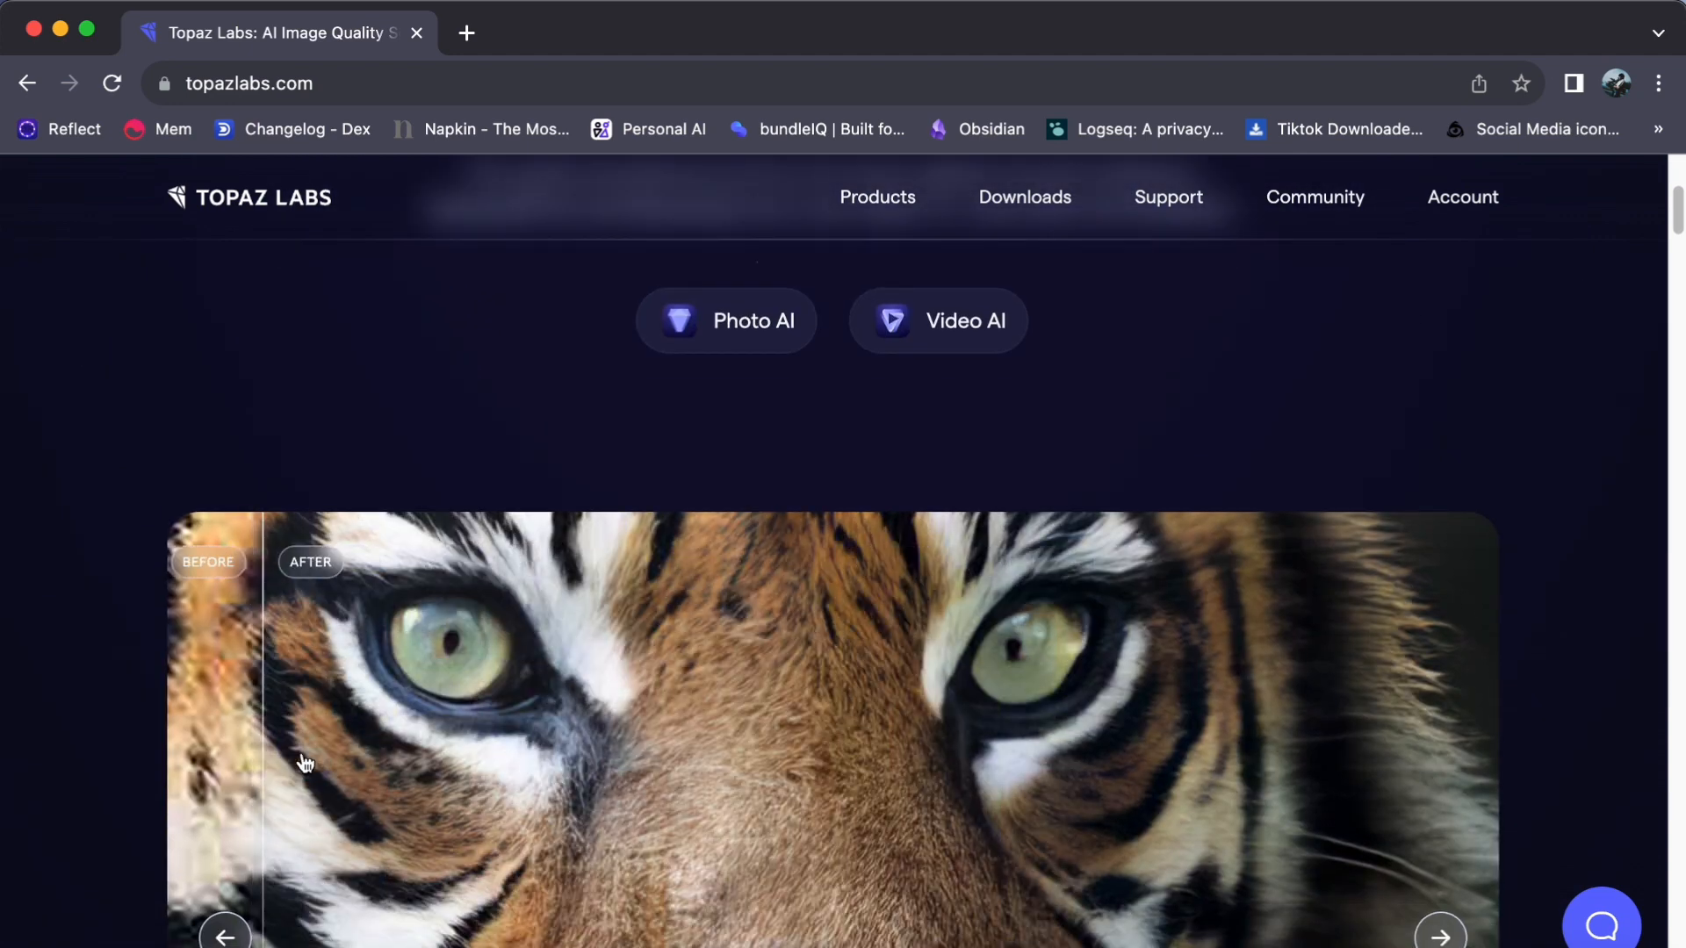
{"action": "left_click_drag", "start_coordinate": [305, 762], "coordinate": [1449, 734]}
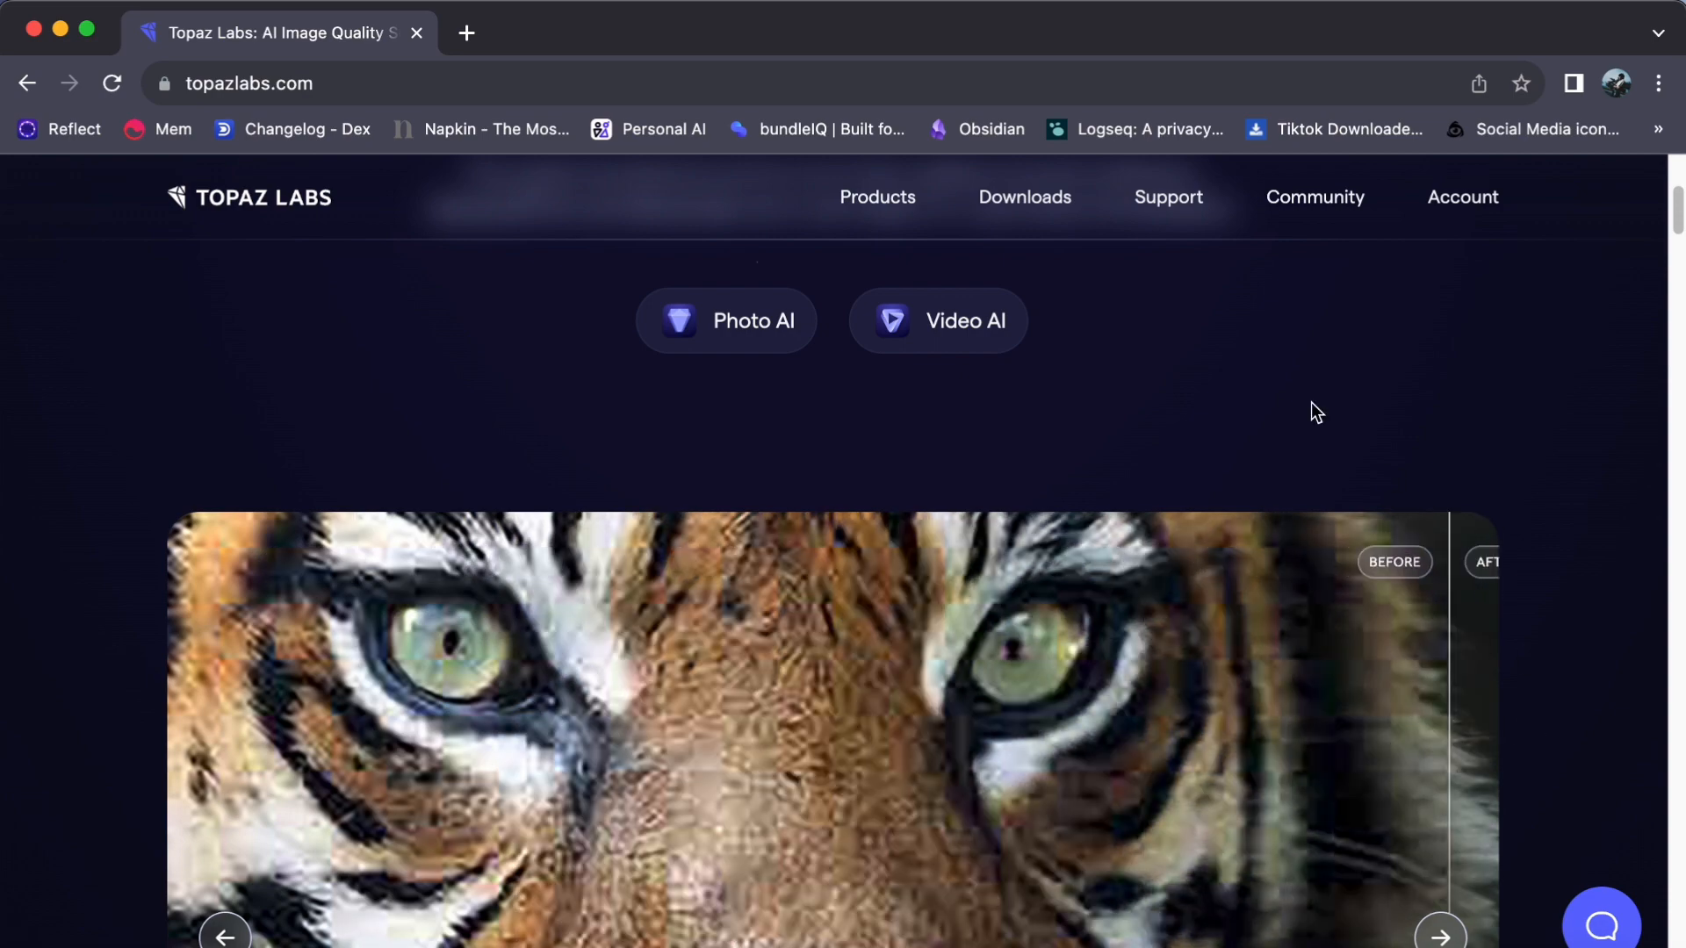
{"action": "scroll", "coordinate": [1289, 408], "scroll_direction": "down", "scroll_amount": 15}
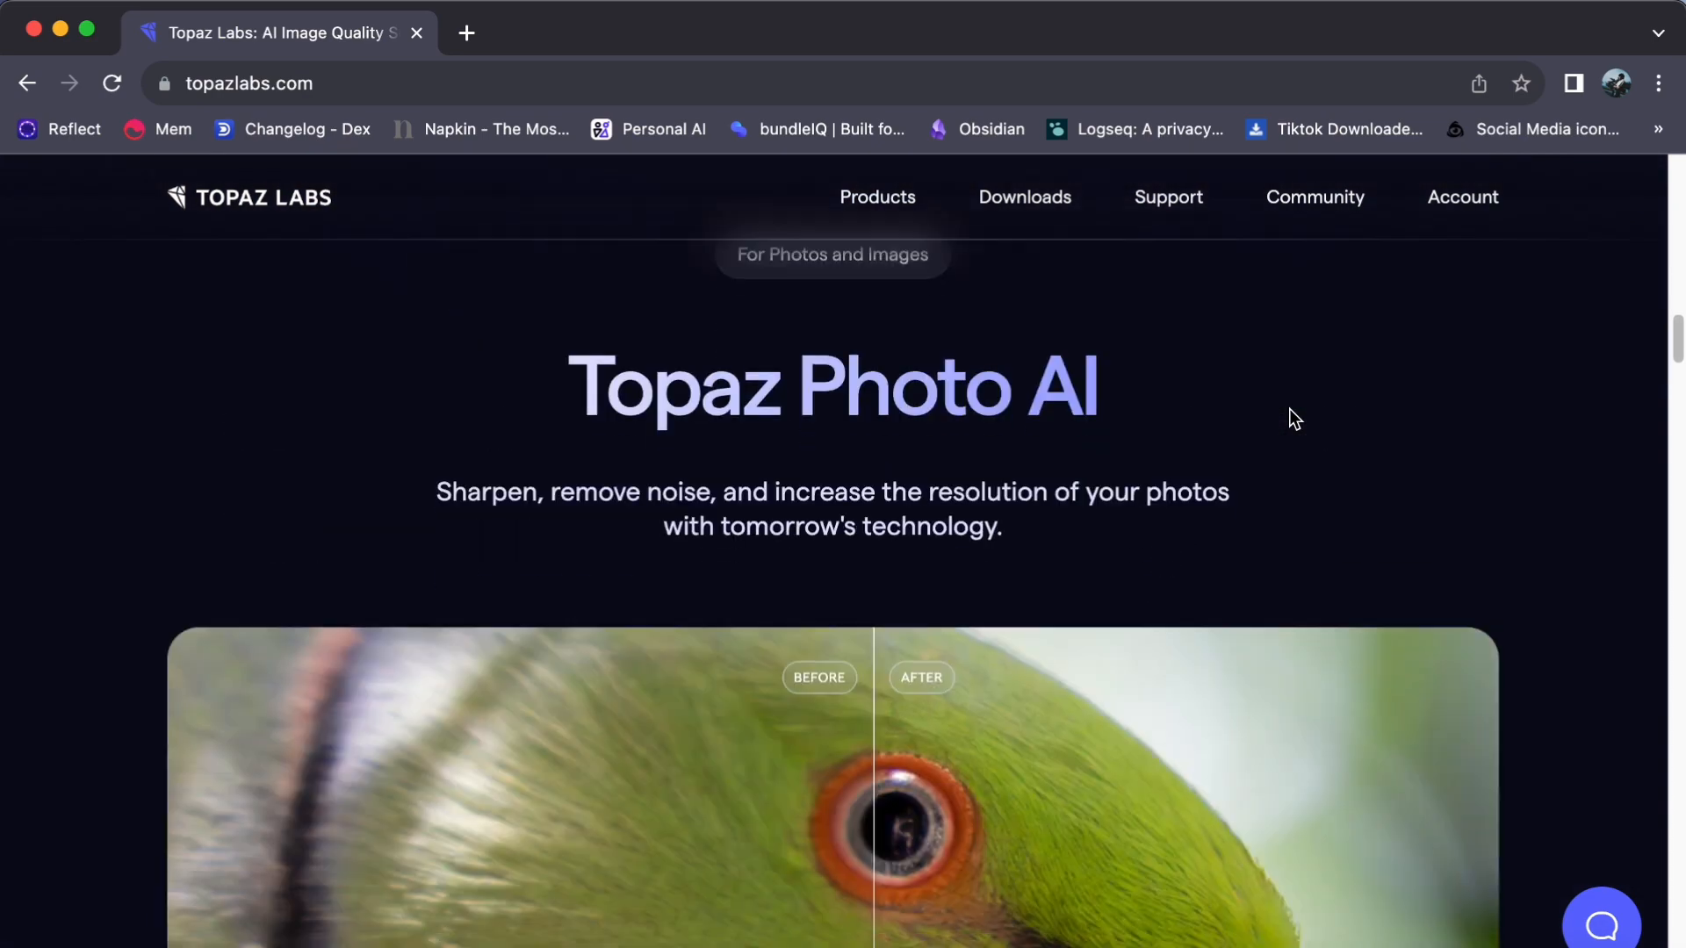
{"action": "scroll", "coordinate": [1289, 416], "scroll_direction": "down", "scroll_amount": 15}
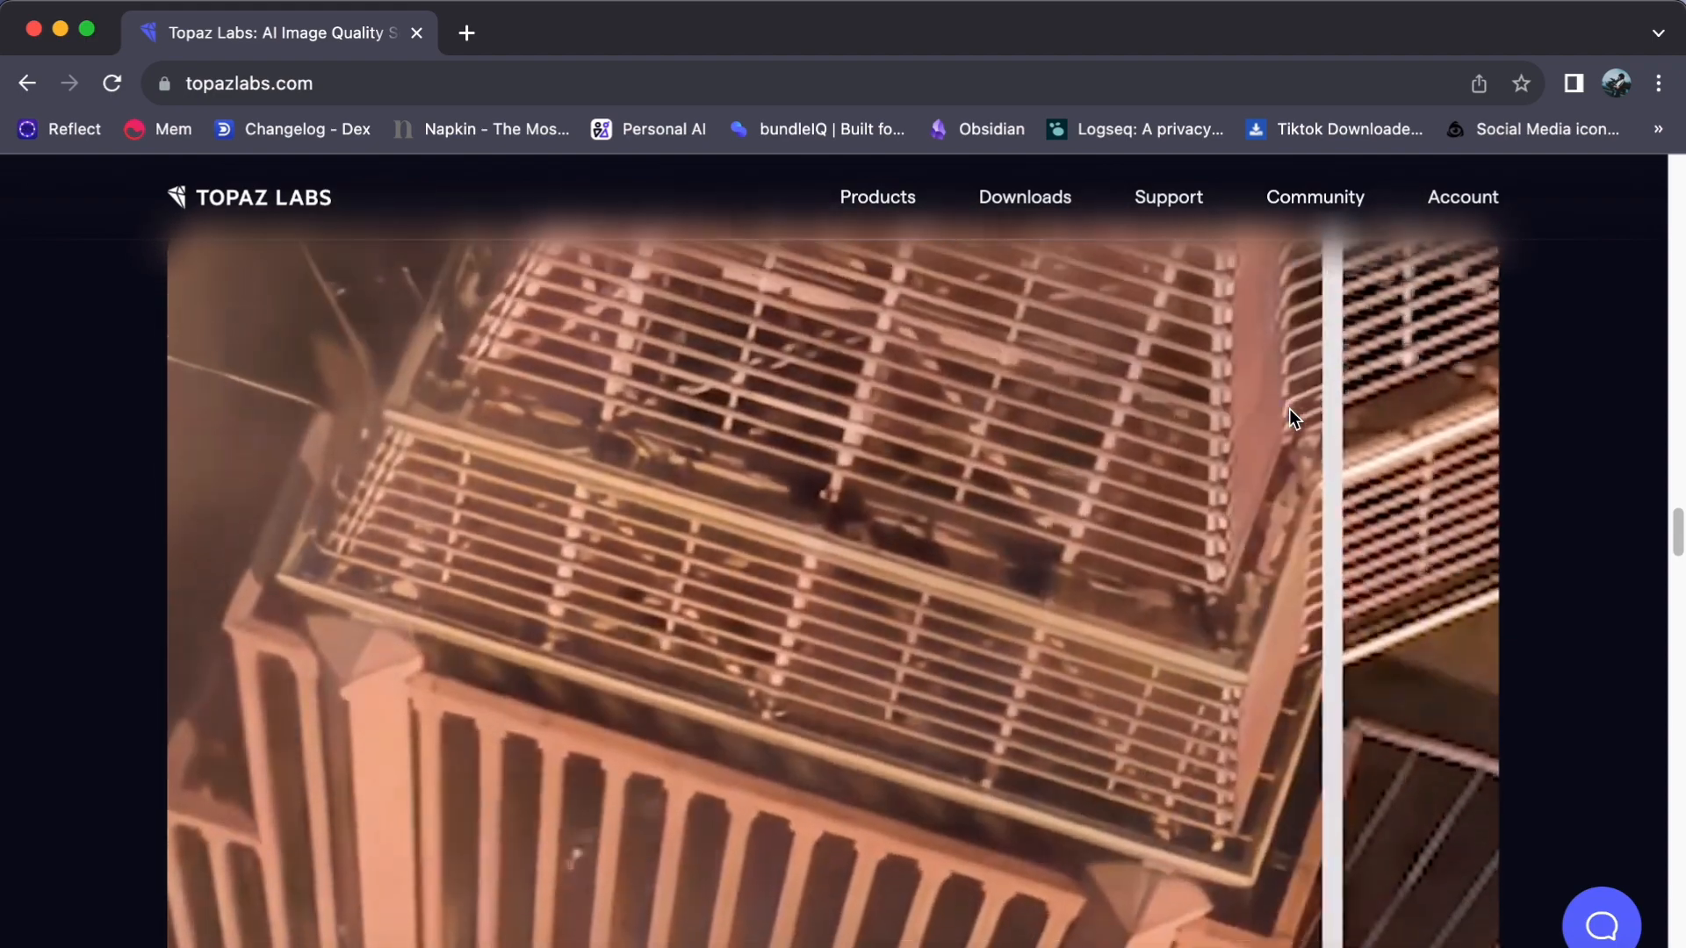
- Switch to Topaz Video AI in full screen and continue with the free demo
{"action": "key", "text": "F4"}
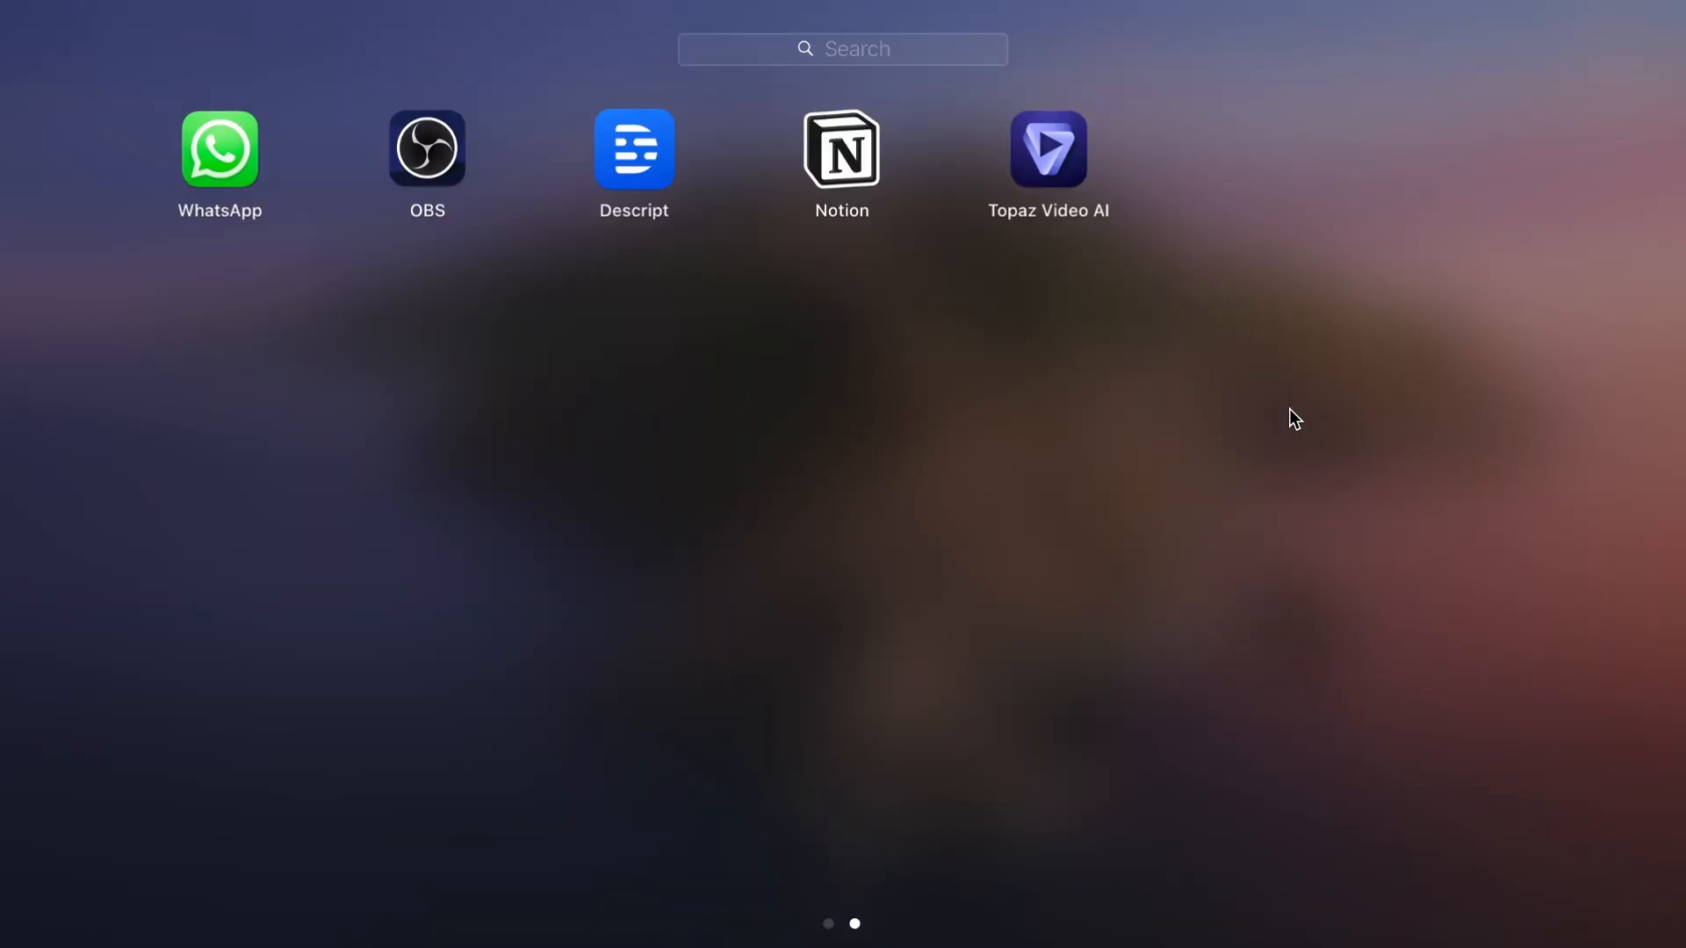
{"action": "left_click", "coordinate": [1052, 144]}
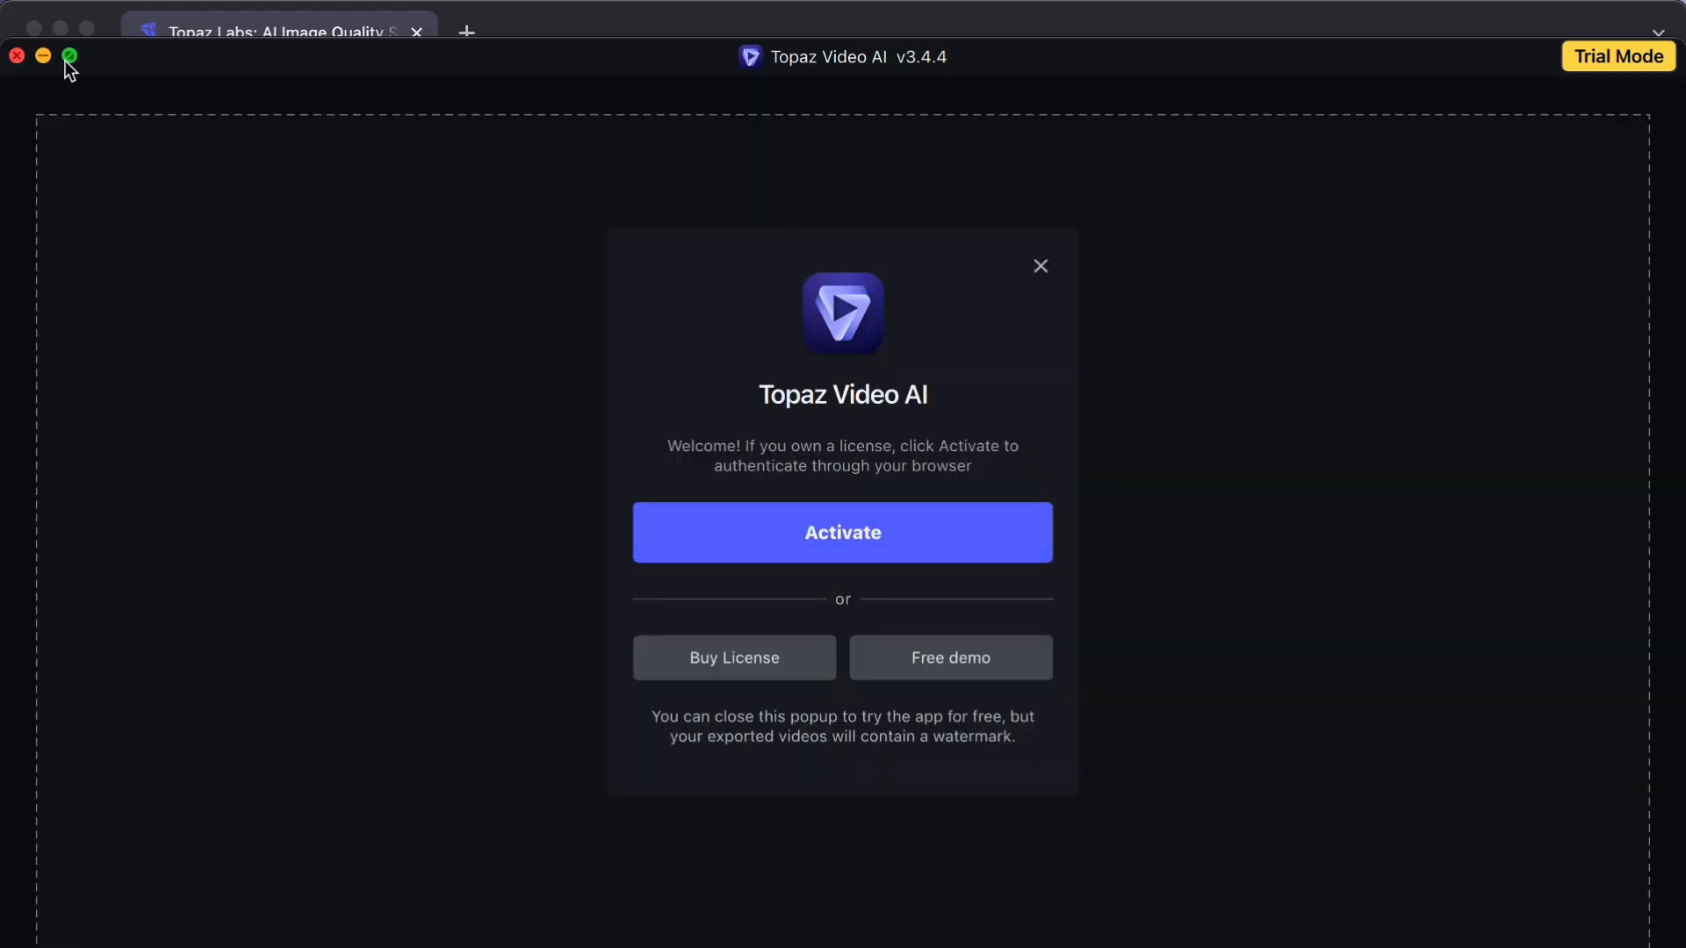
{"action": "left_click", "coordinate": [69, 57]}
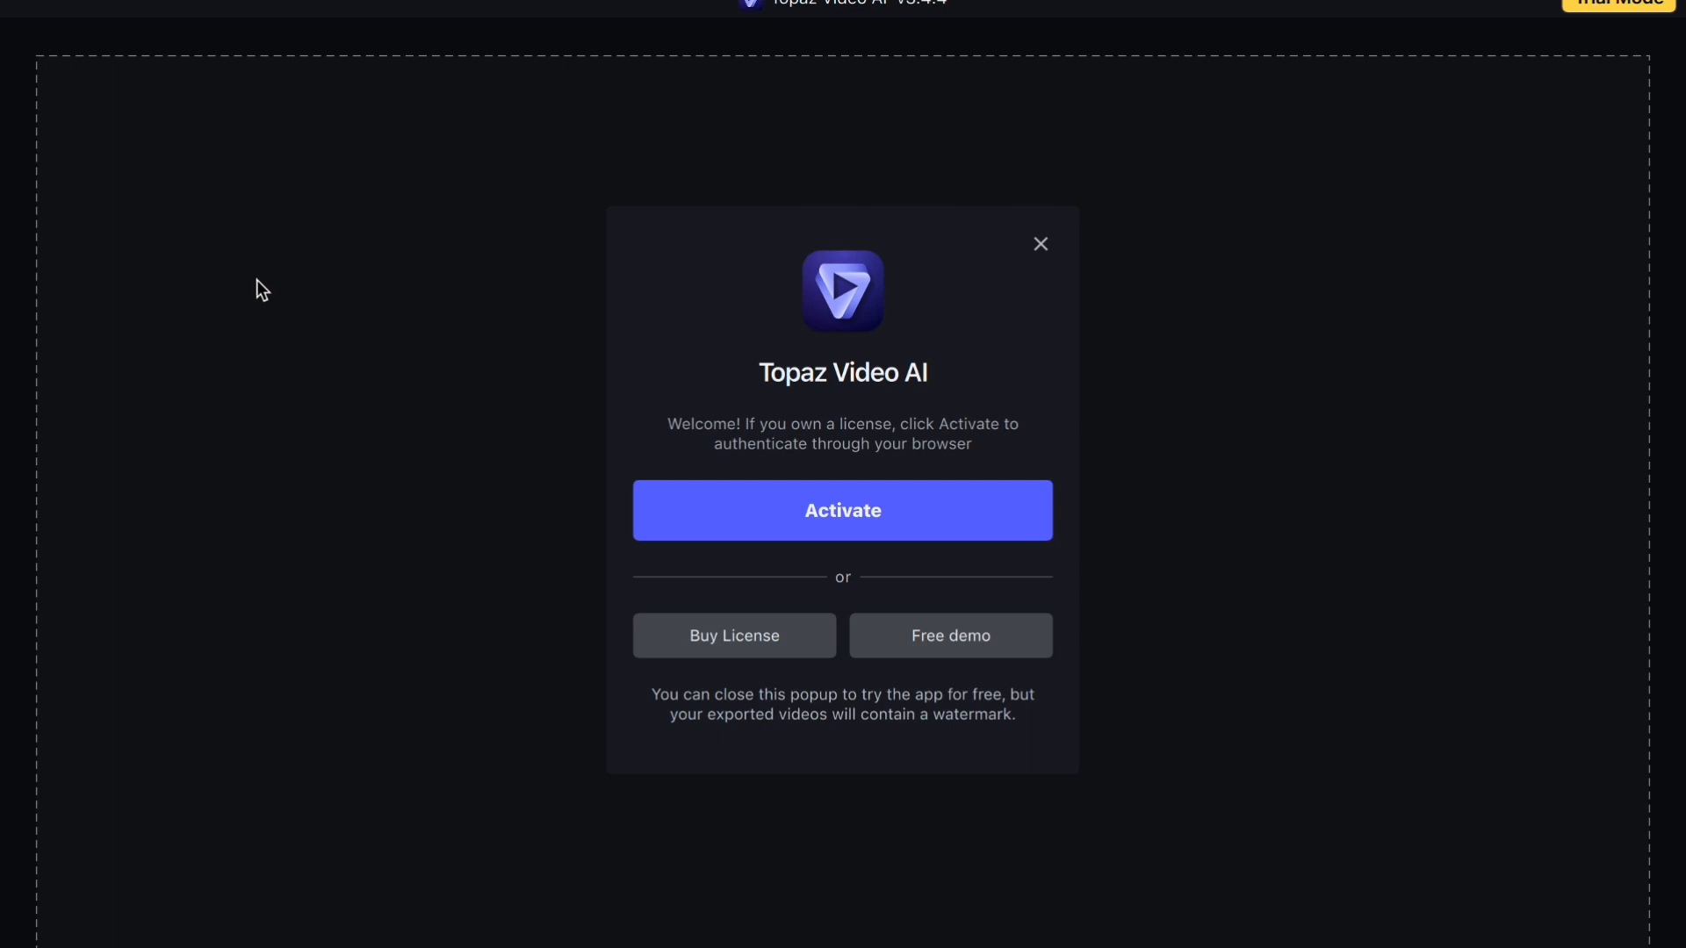
{"action": "left_click", "coordinate": [930, 636]}
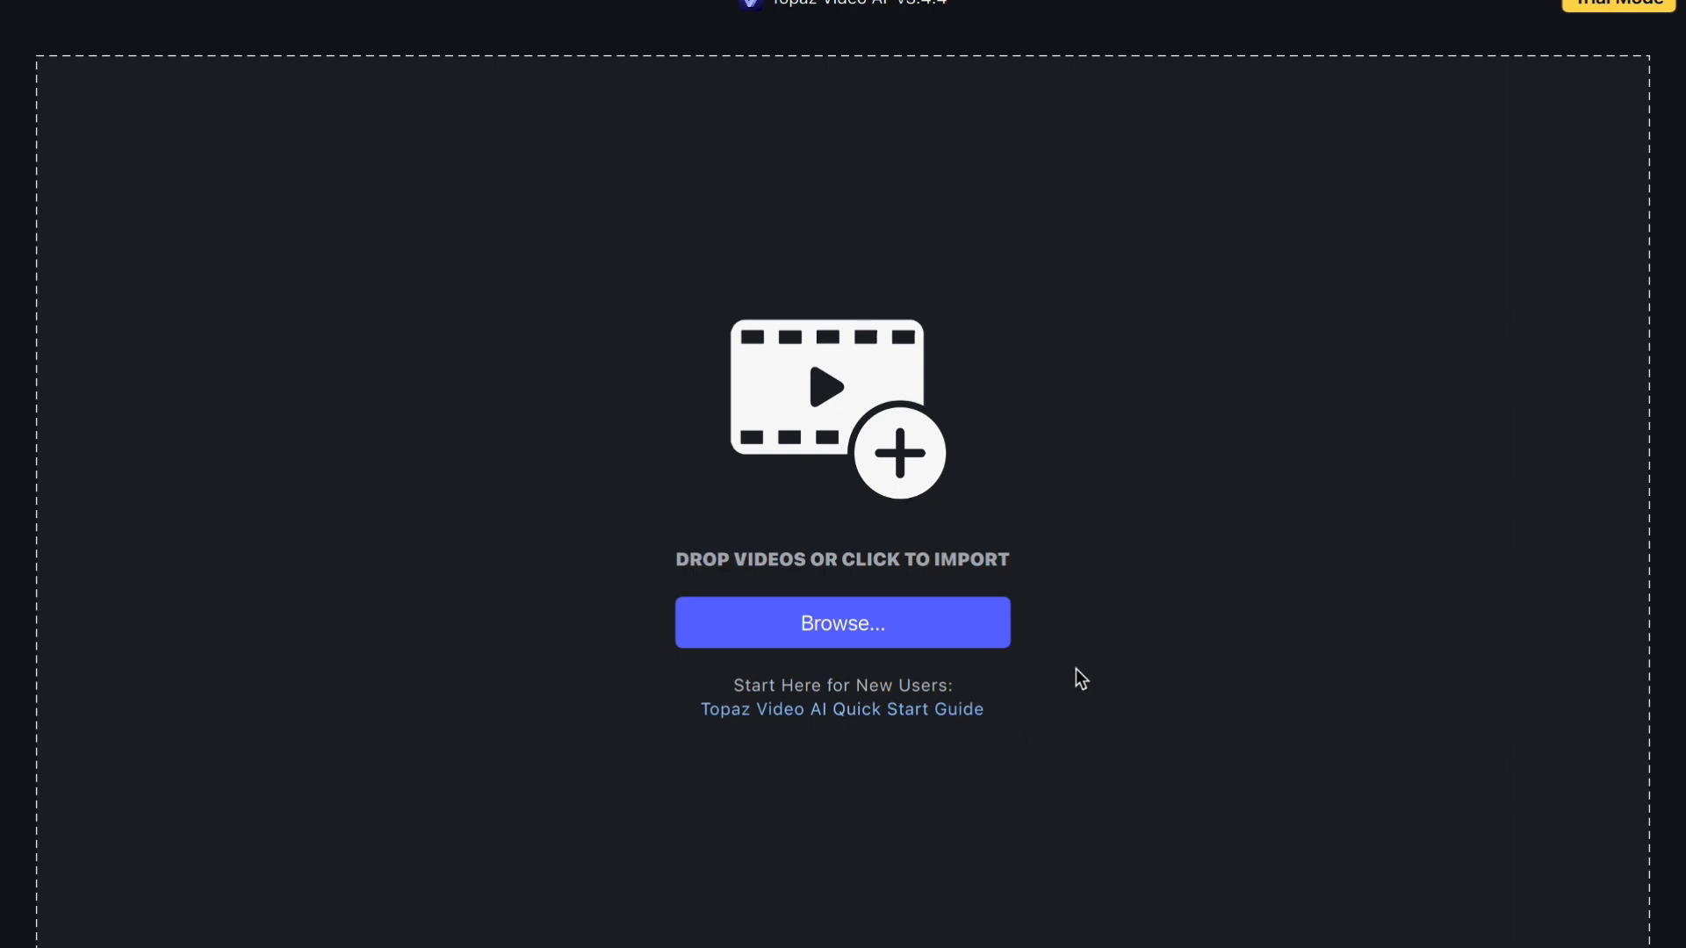
- Import the video file "video (240p).mp4" from the Downloads folder
{"action": "left_click", "coordinate": [850, 632]}
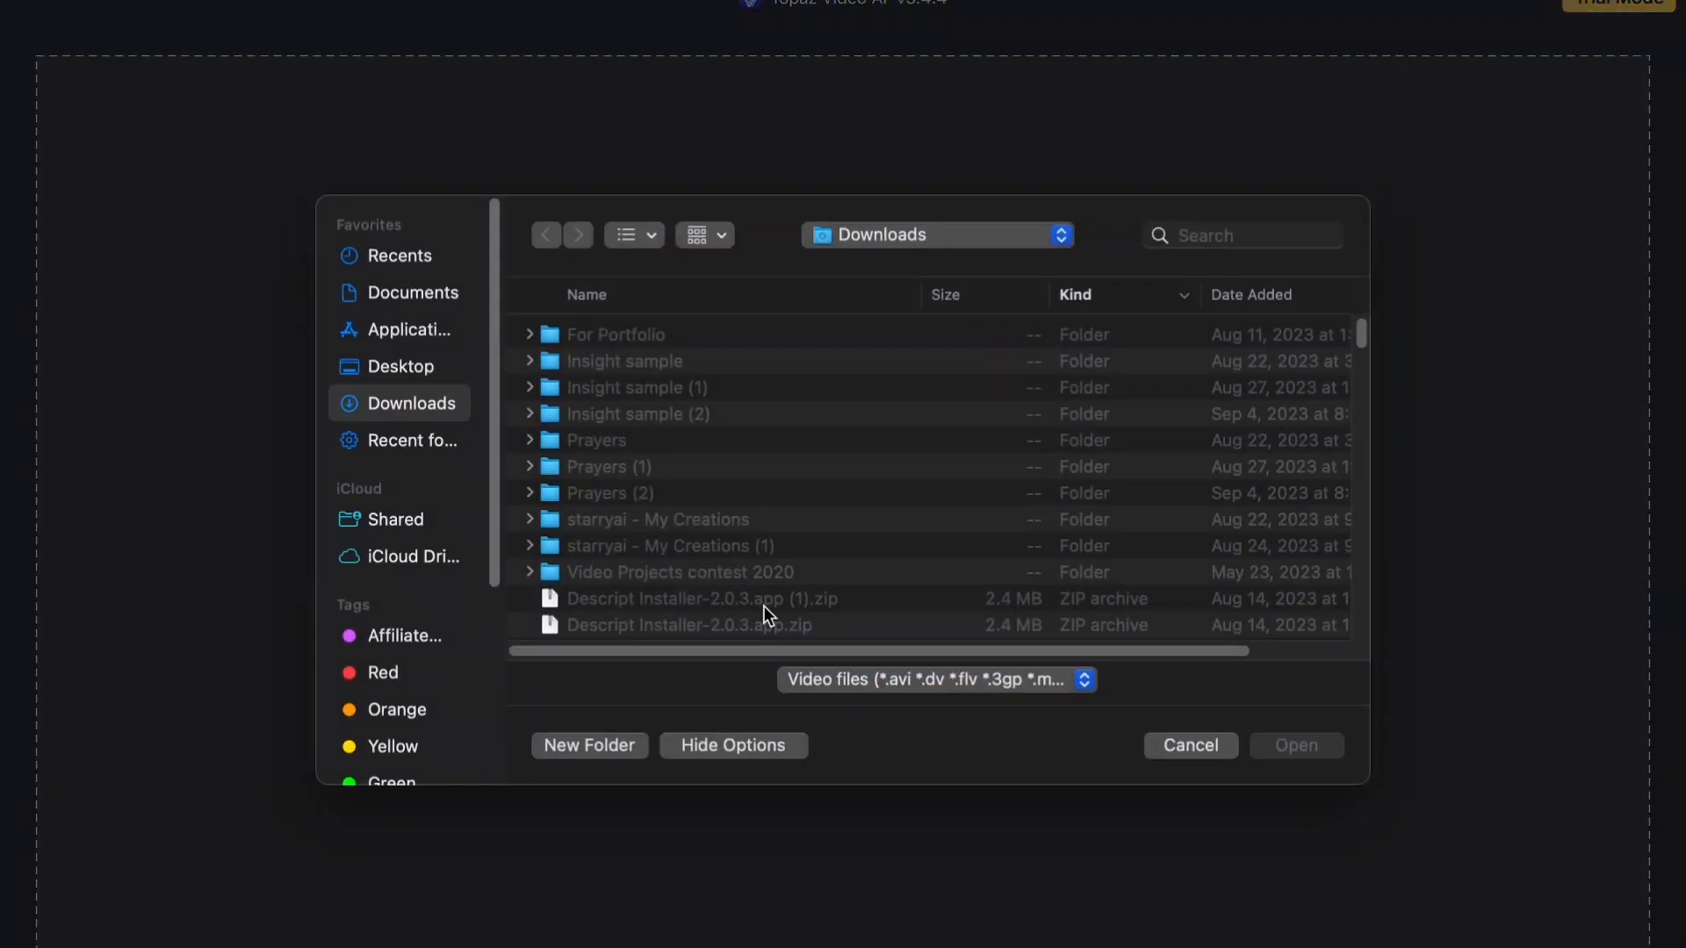
{"action": "scroll", "coordinate": [742, 479], "scroll_direction": "down", "scroll_amount": 10}
{"action": "scroll", "coordinate": [740, 478], "scroll_direction": "down", "scroll_amount": 10}
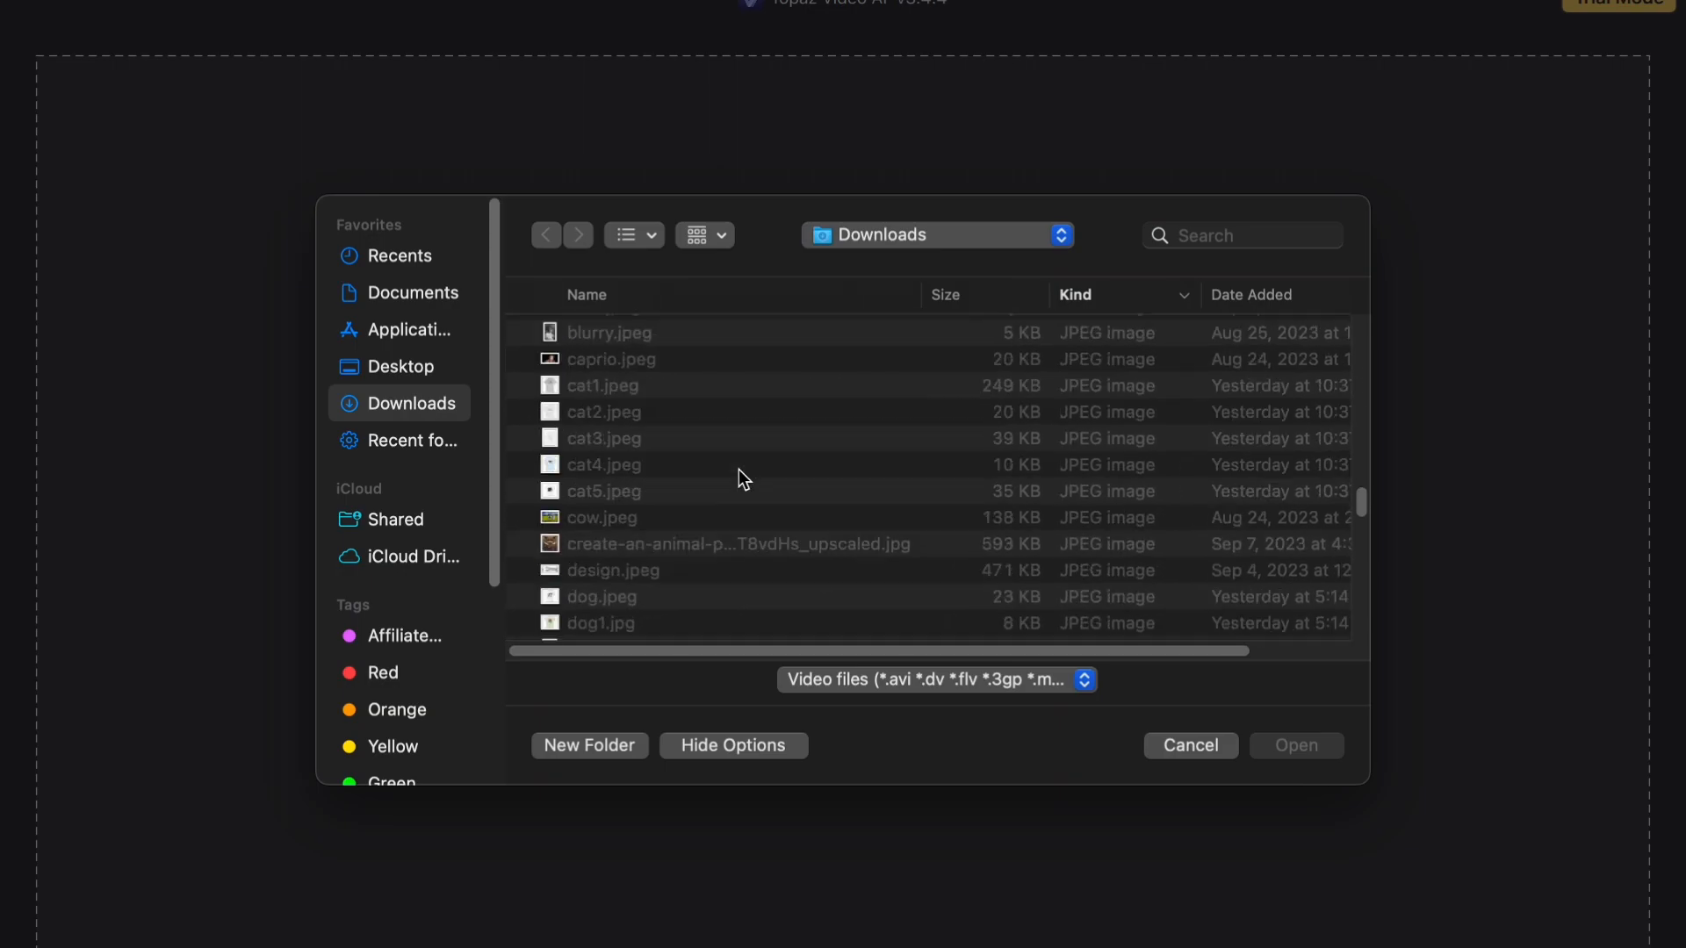
{"action": "scroll", "coordinate": [739, 478], "scroll_direction": "up", "scroll_amount": 6}
{"action": "left_click", "coordinate": [740, 487]}
{"action": "left_click", "coordinate": [1297, 746]}
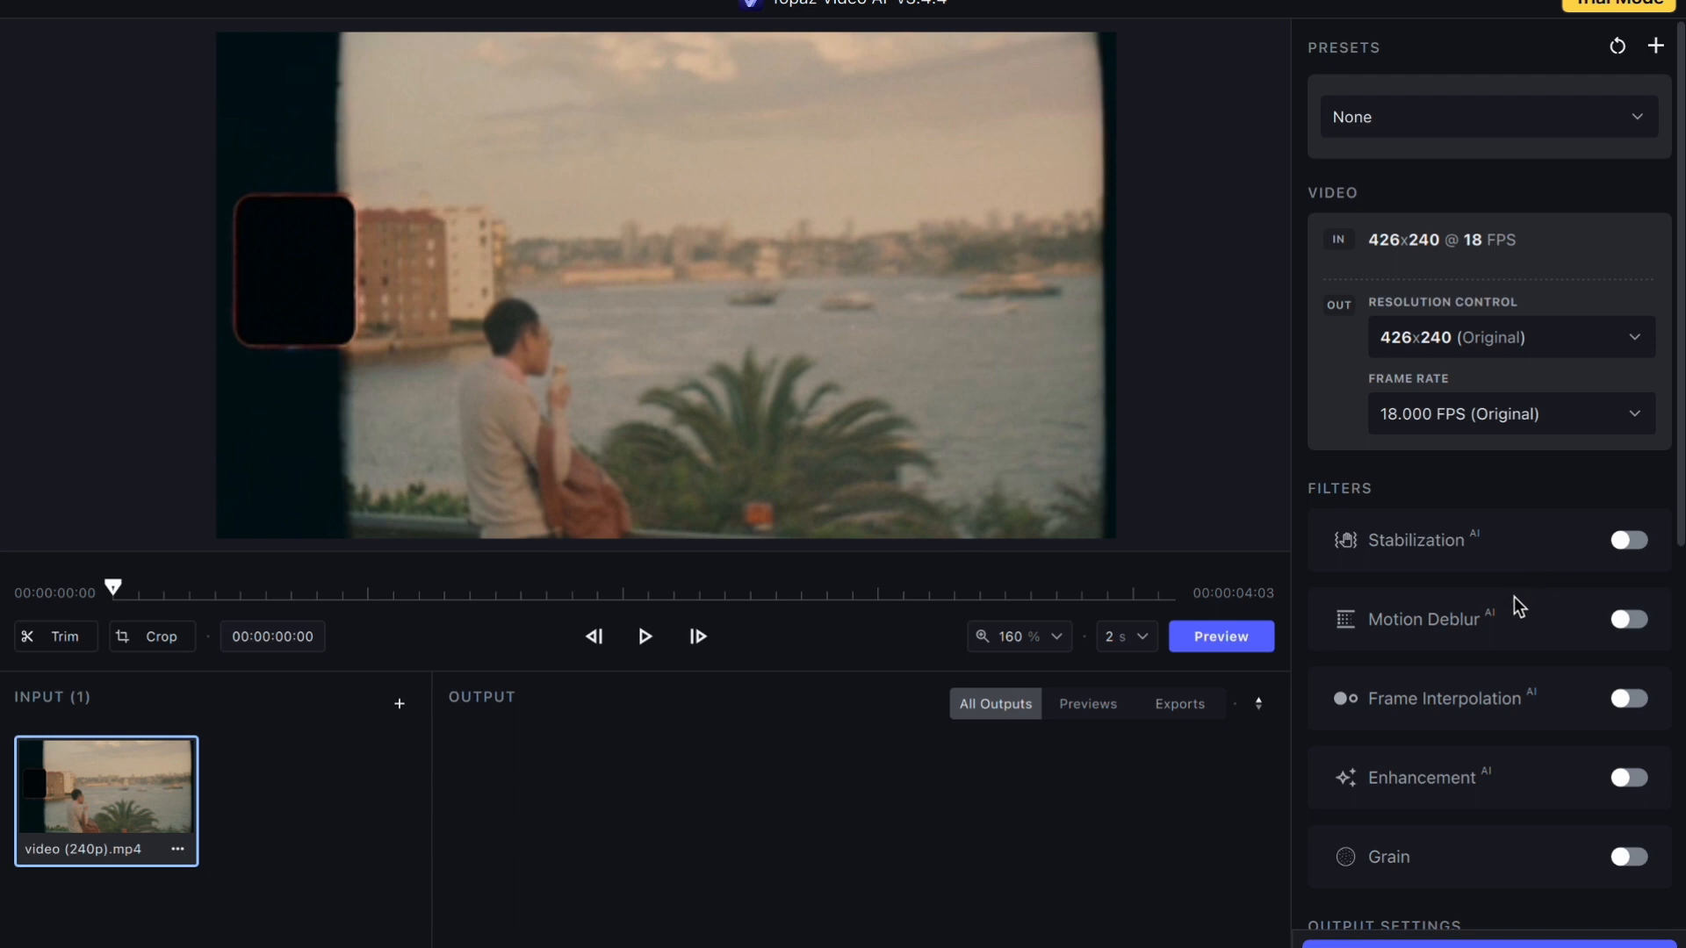
- Turn on the Enhancement filter for the clip with the video type set to Progressive
{"action": "scroll", "coordinate": [1513, 597], "scroll_direction": "down", "scroll_amount": 7}
{"action": "scroll", "coordinate": [1514, 595], "scroll_direction": "up", "scroll_amount": 1}
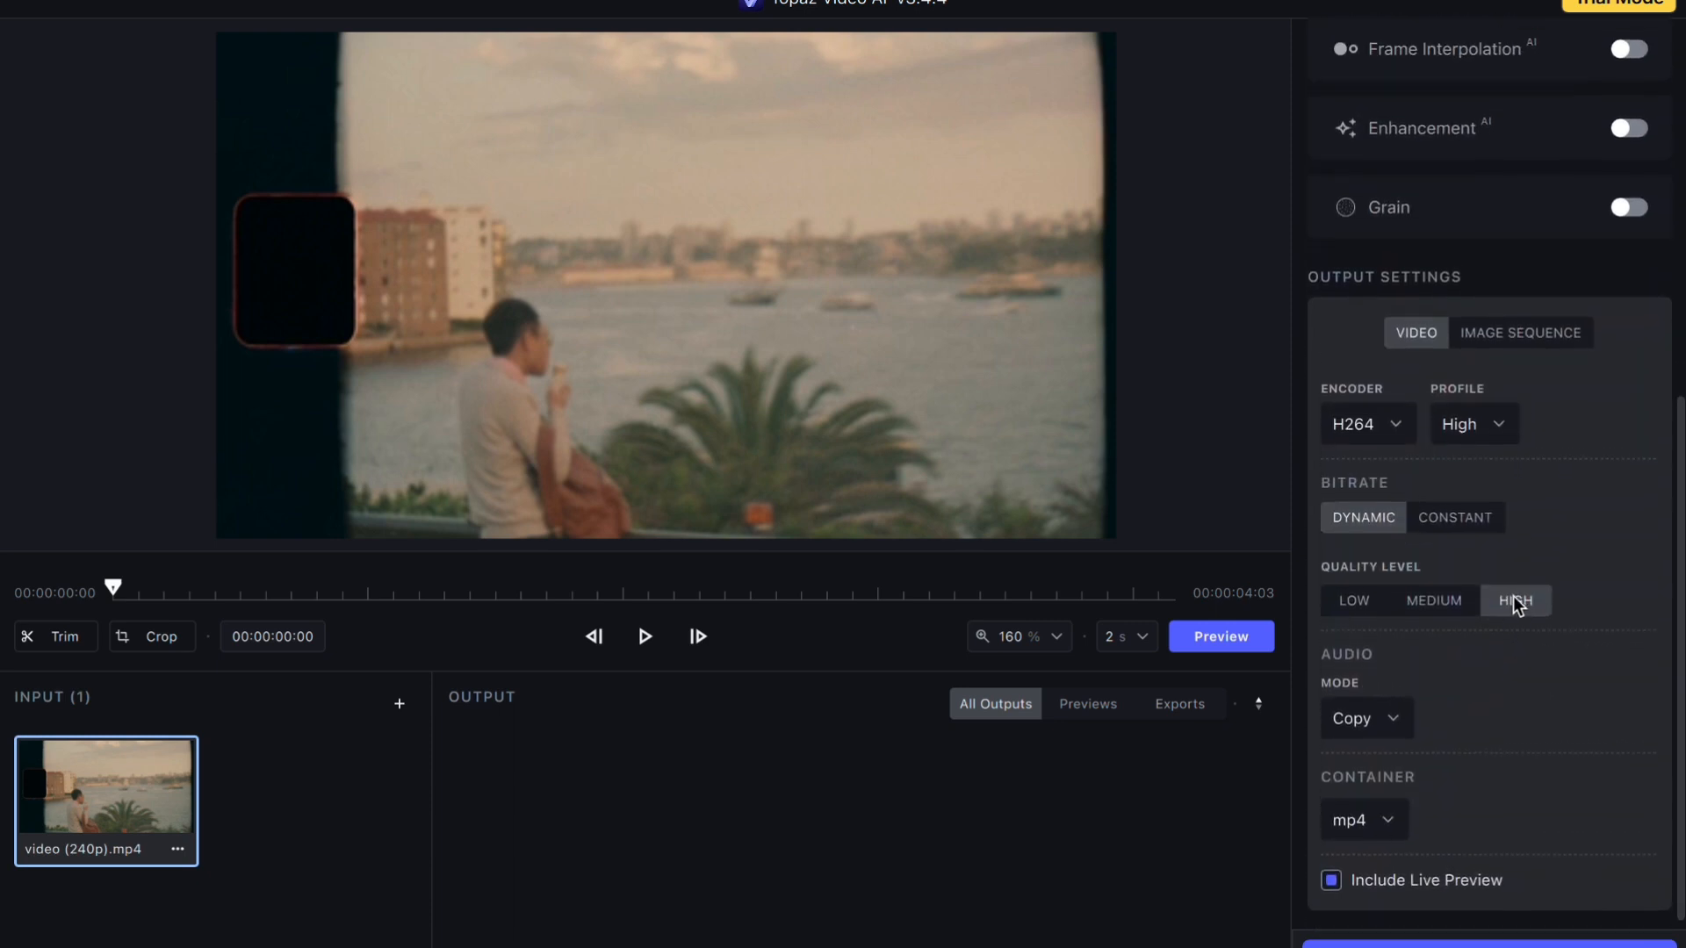
{"action": "left_click", "coordinate": [1626, 171]}
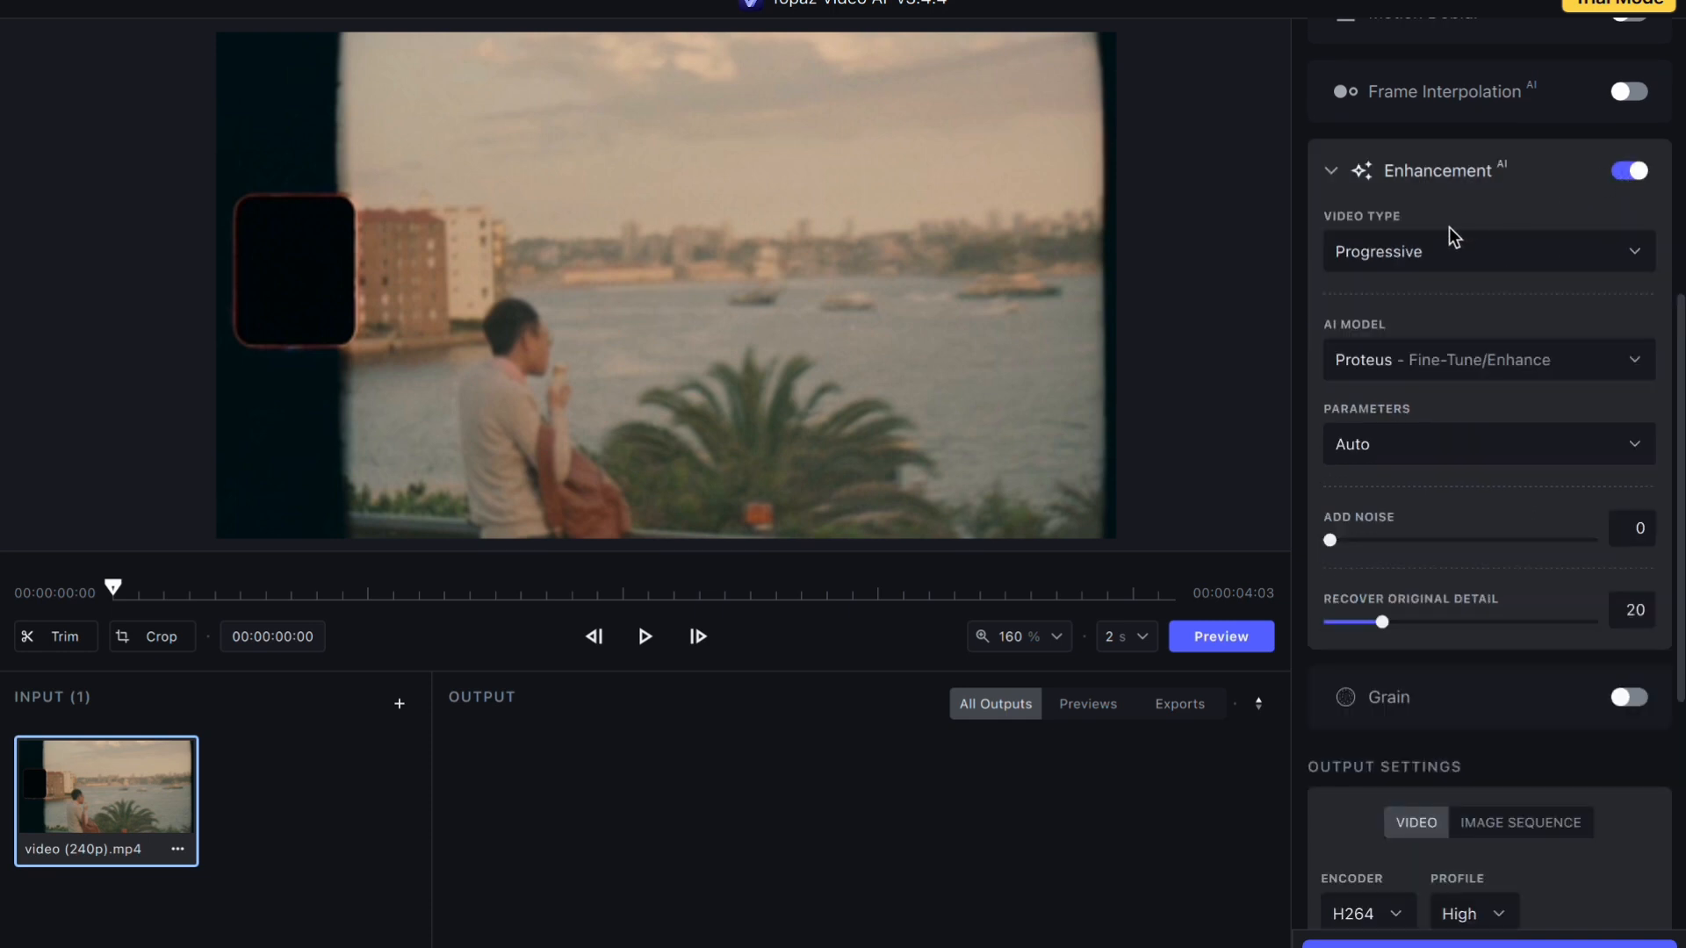
{"action": "left_click", "coordinate": [1450, 254]}
{"action": "left_click", "coordinate": [1419, 303]}
- Generate an enhancement preview at the original resolution and view the comparison at 200% zoom
{"action": "left_click", "coordinate": [1217, 636]}
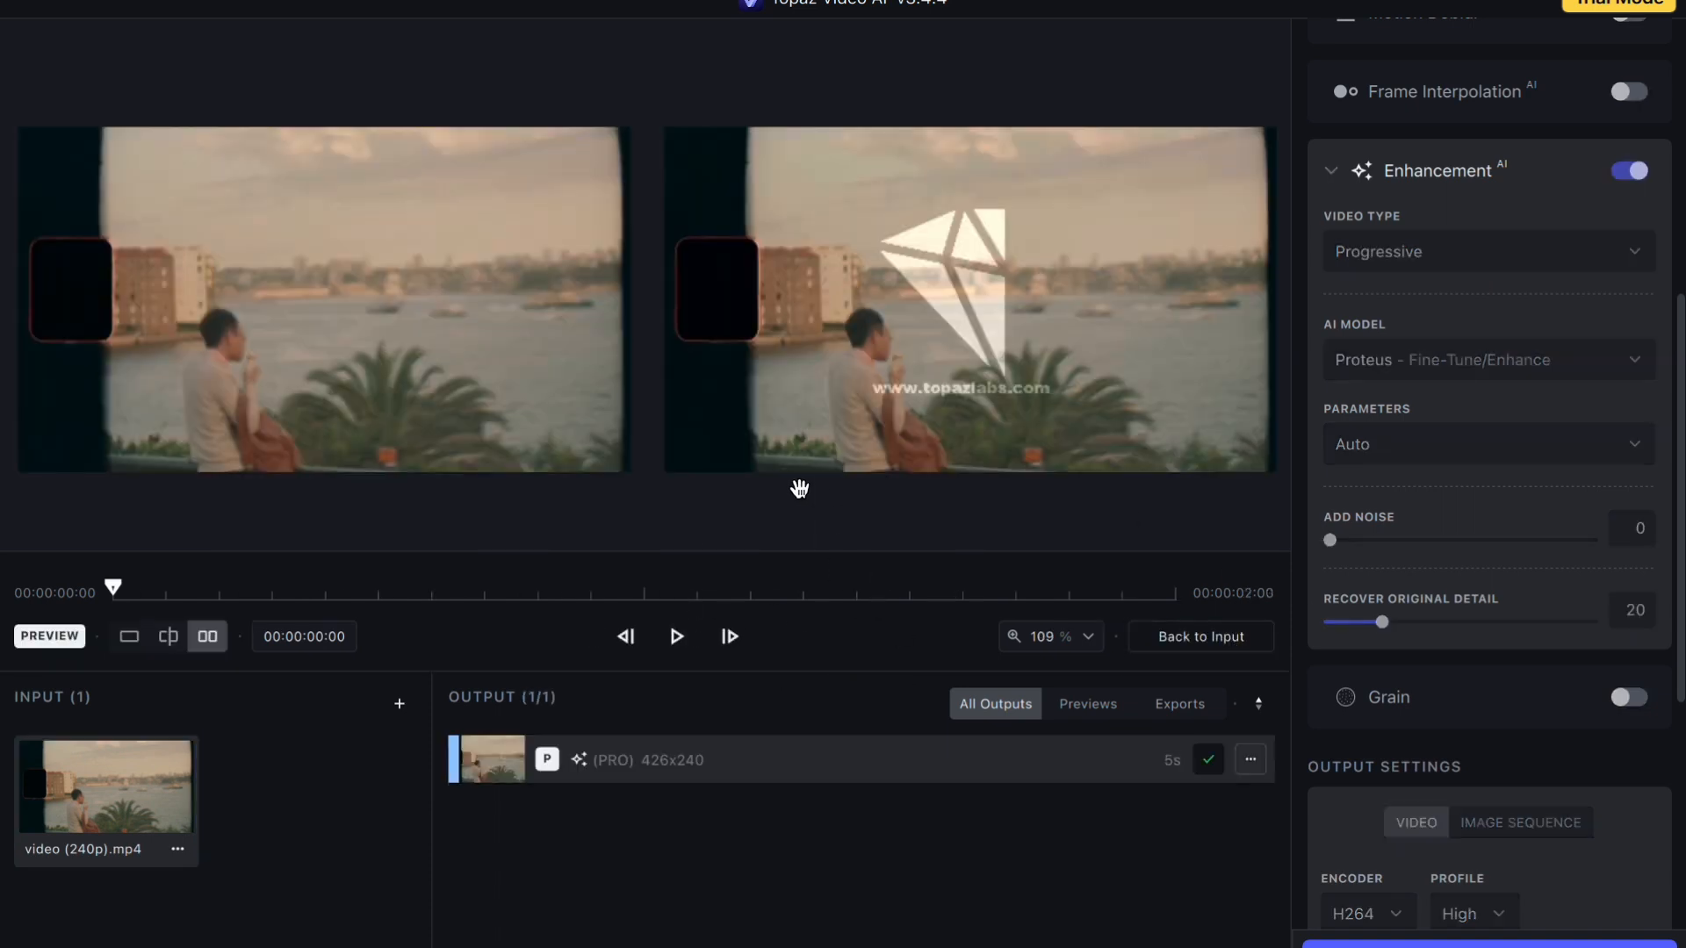
{"action": "left_click", "coordinate": [1052, 639]}
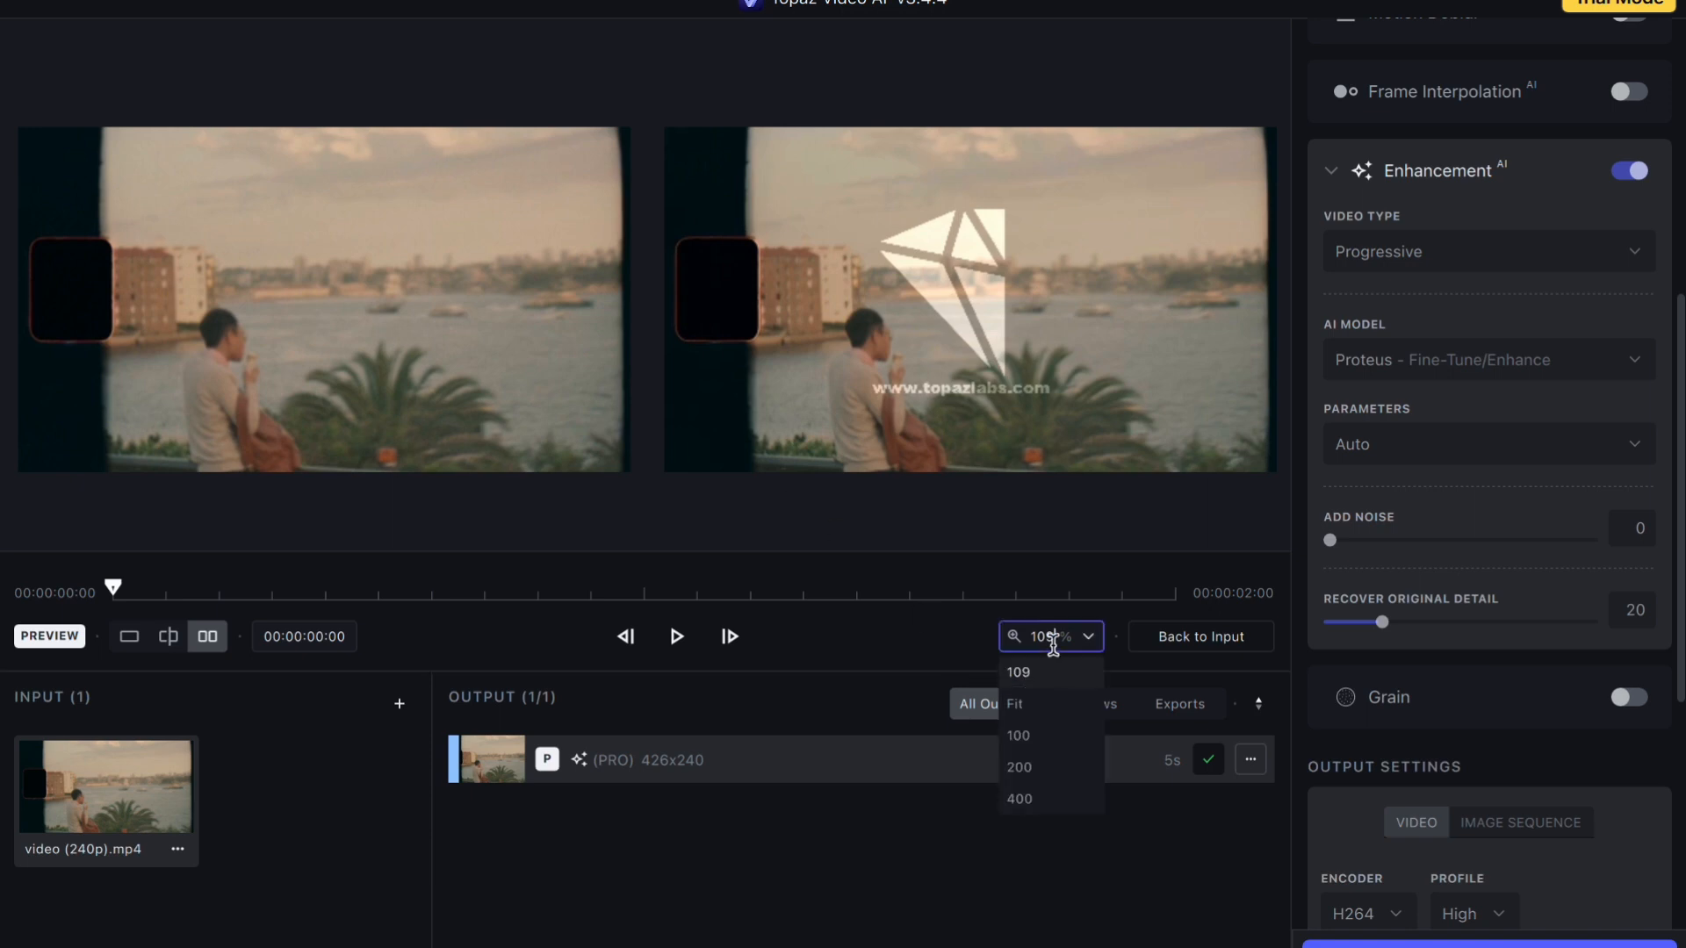
{"action": "left_click", "coordinate": [1045, 766]}
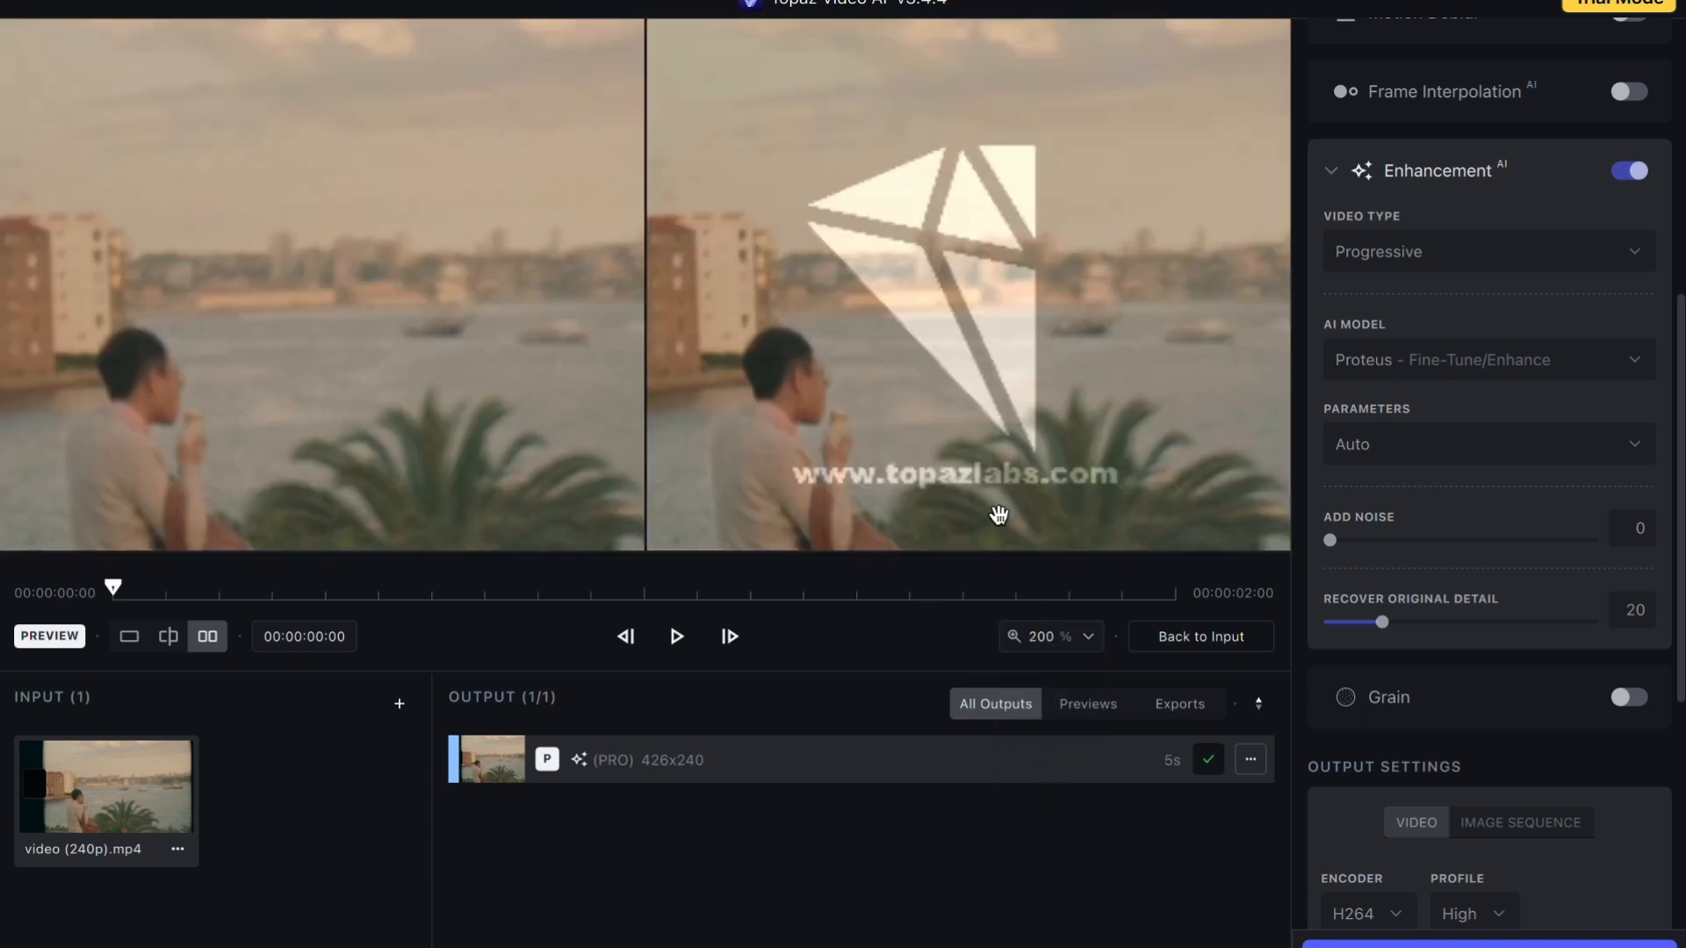
- Set the output resolution to 4x Upscale and generate a preview
{"action": "scroll", "coordinate": [1484, 351], "scroll_direction": "up", "scroll_amount": 7}
{"action": "scroll", "coordinate": [1484, 362], "scroll_direction": "down", "scroll_amount": 1}
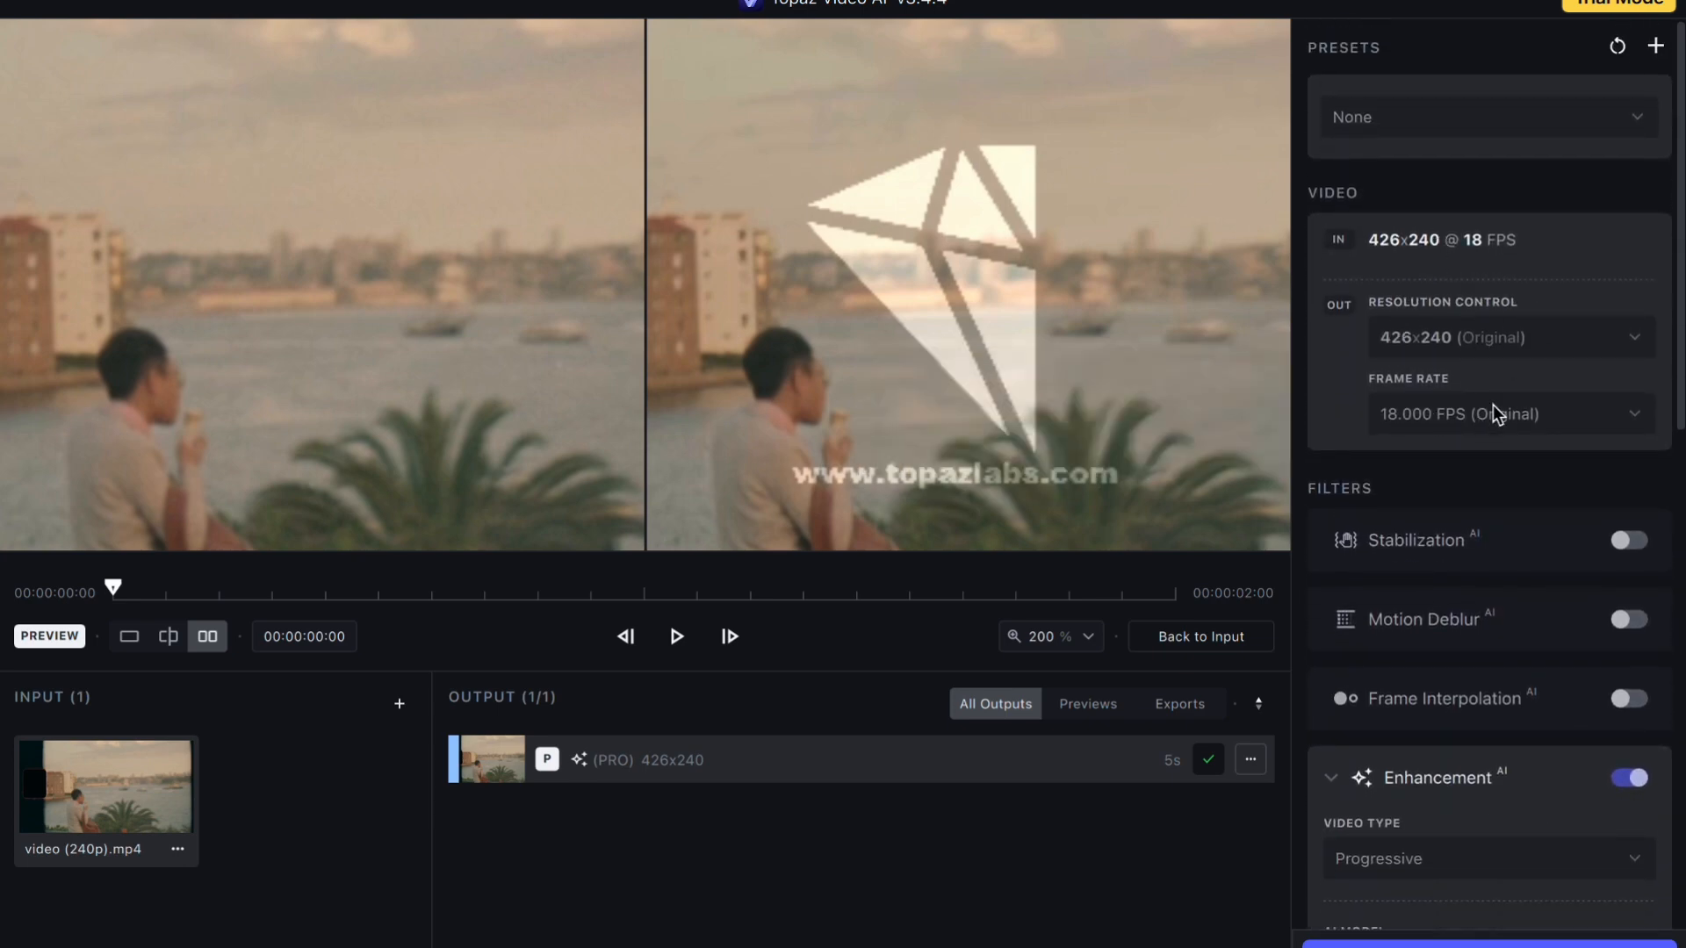
{"action": "left_click", "coordinate": [1474, 340]}
{"action": "left_click", "coordinate": [1625, 341]}
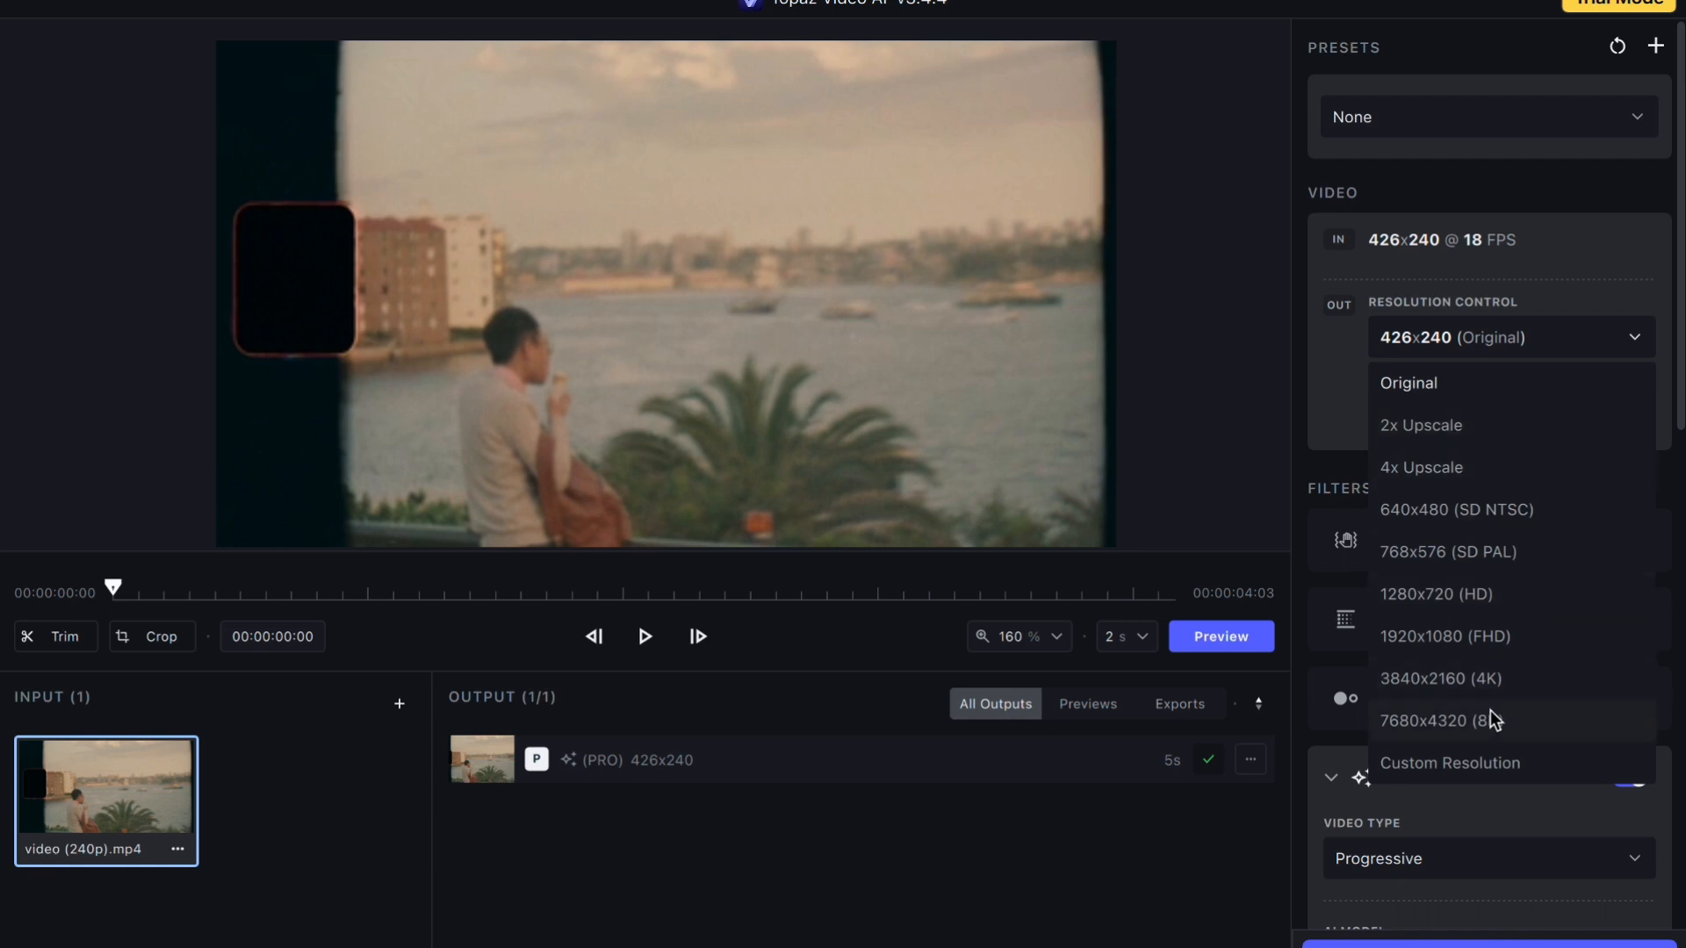
{"action": "left_click", "coordinate": [1420, 471]}
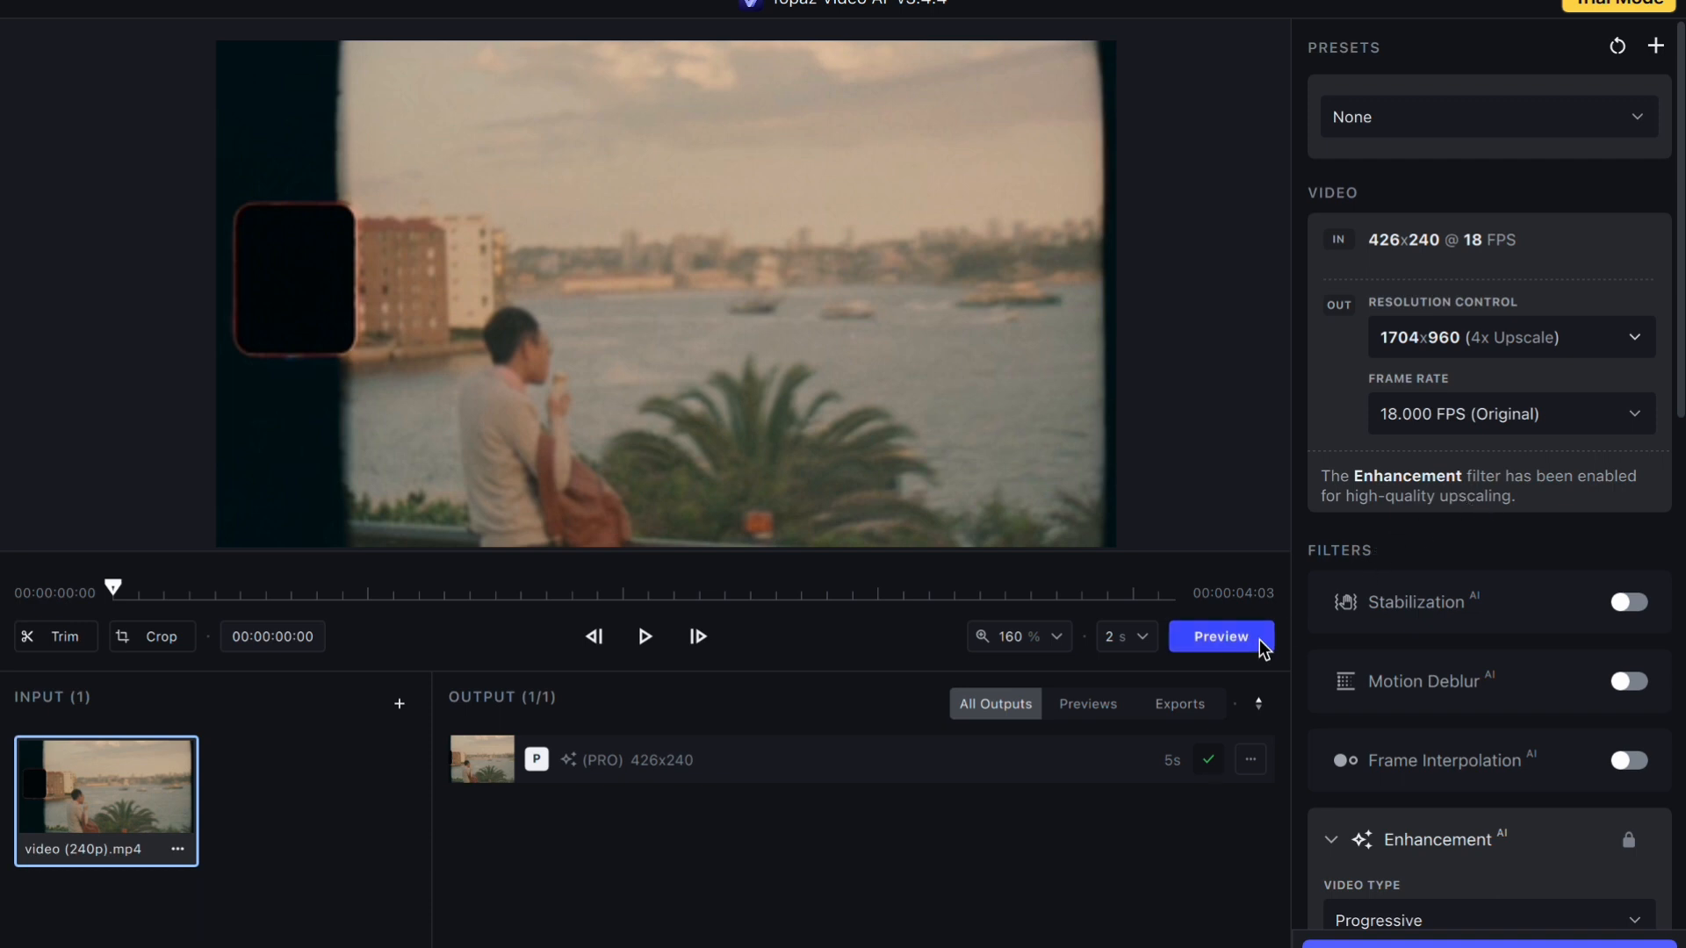
{"action": "left_click", "coordinate": [1220, 637]}
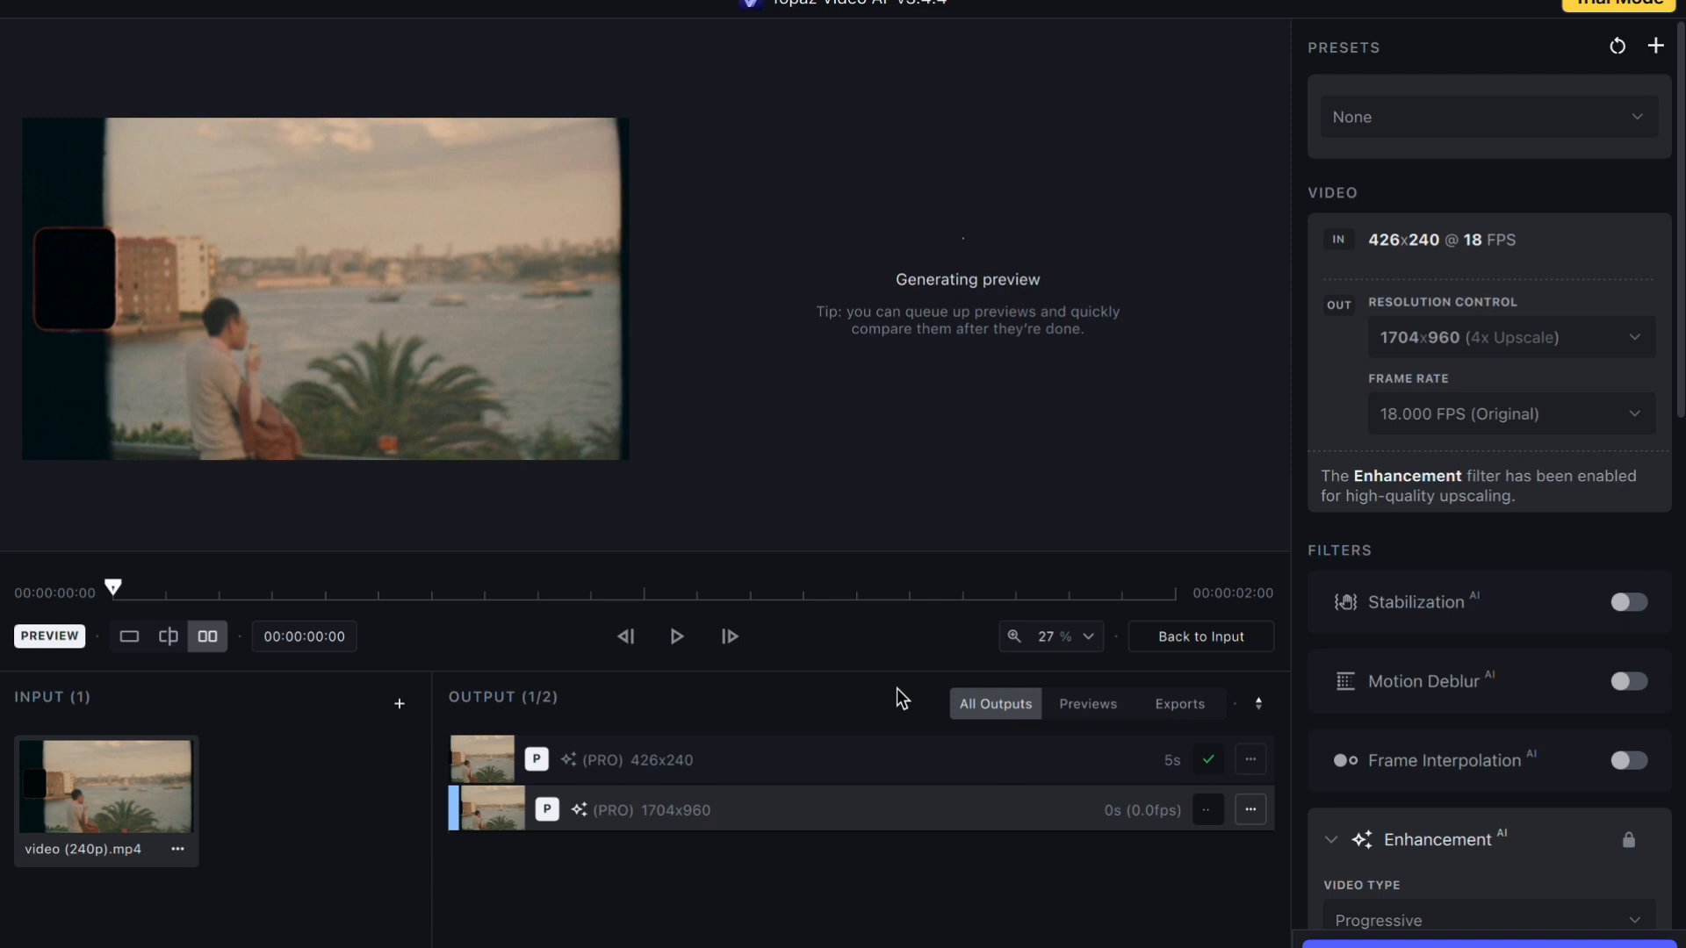
- Compare the original and 4x upscaled footage around the man at 100% zoom, and return the view to Fit
{"action": "left_click", "coordinate": [1051, 637]}
{"action": "left_click", "coordinate": [1058, 742]}
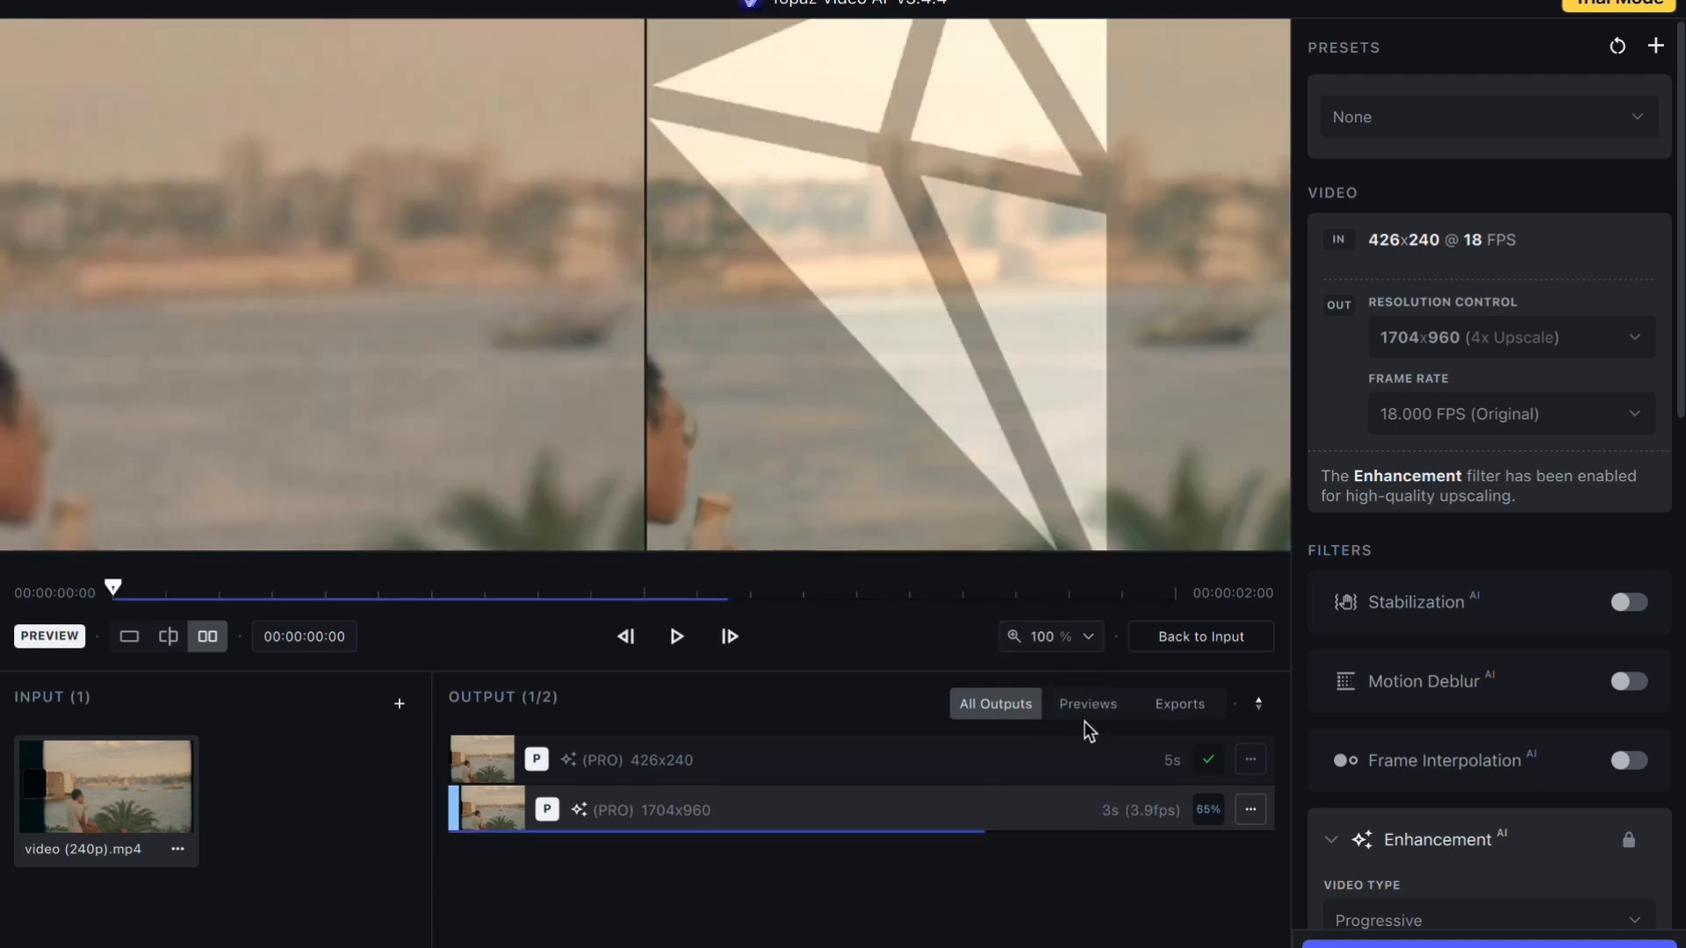
{"action": "left_click_drag", "start_coordinate": [500, 369], "coordinate": [749, 290]}
{"action": "left_click_drag", "start_coordinate": [1114, 245], "coordinate": [1142, 224]}
{"action": "left_click", "coordinate": [1065, 635]}
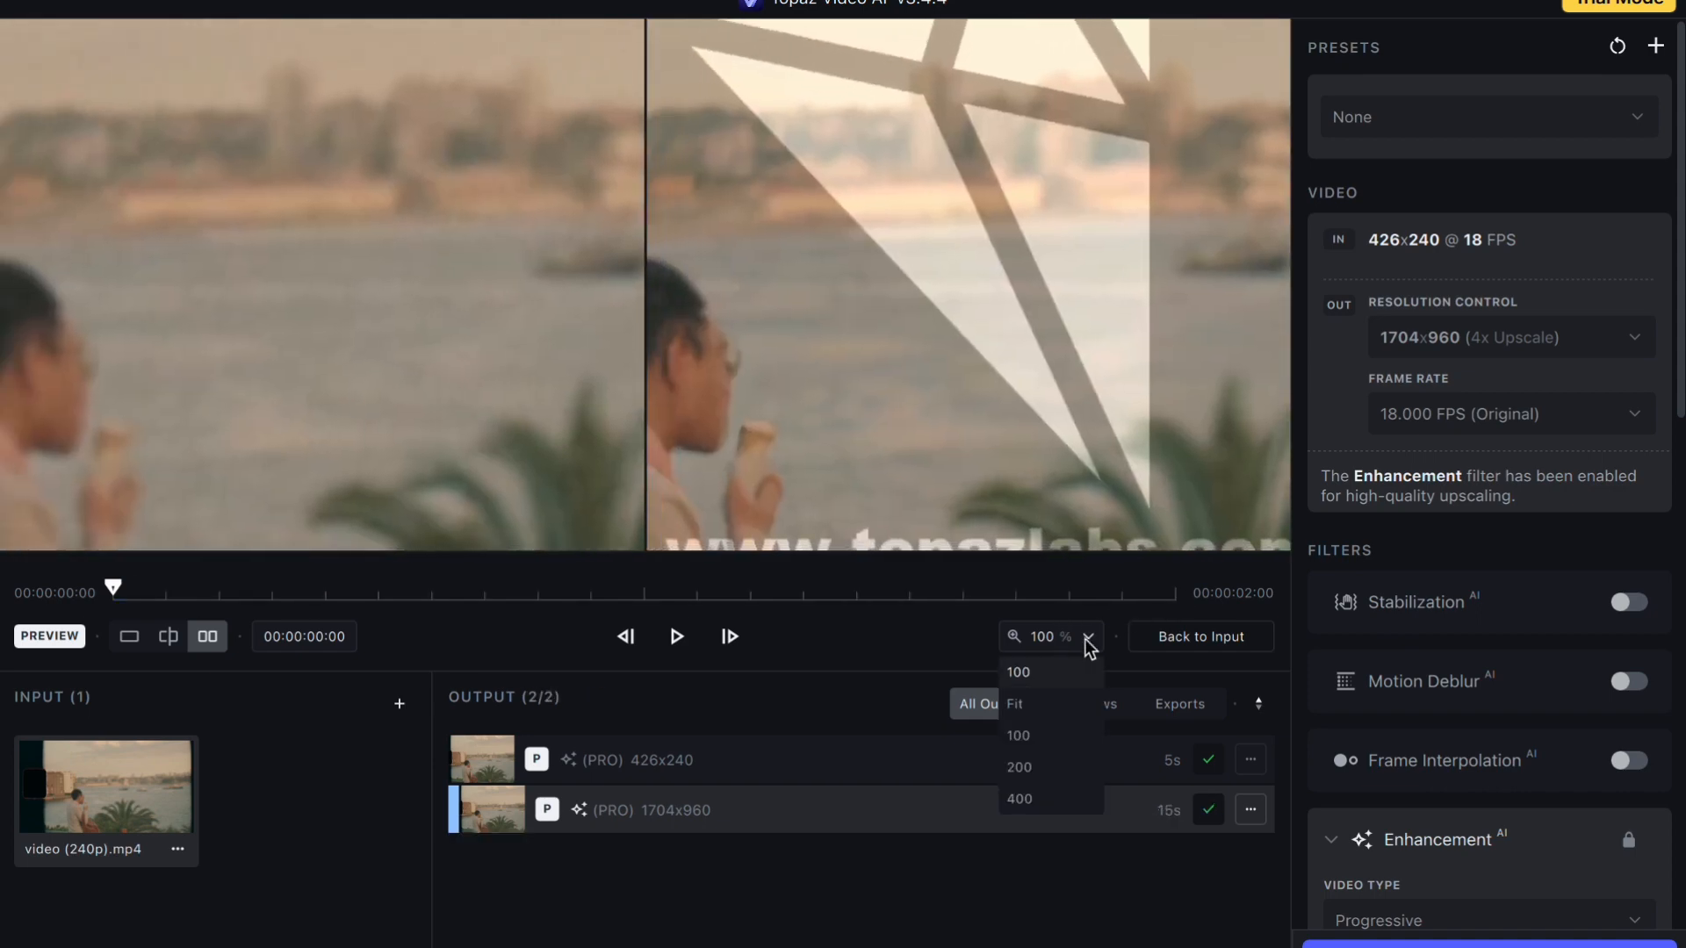
{"action": "left_click", "coordinate": [1034, 708]}
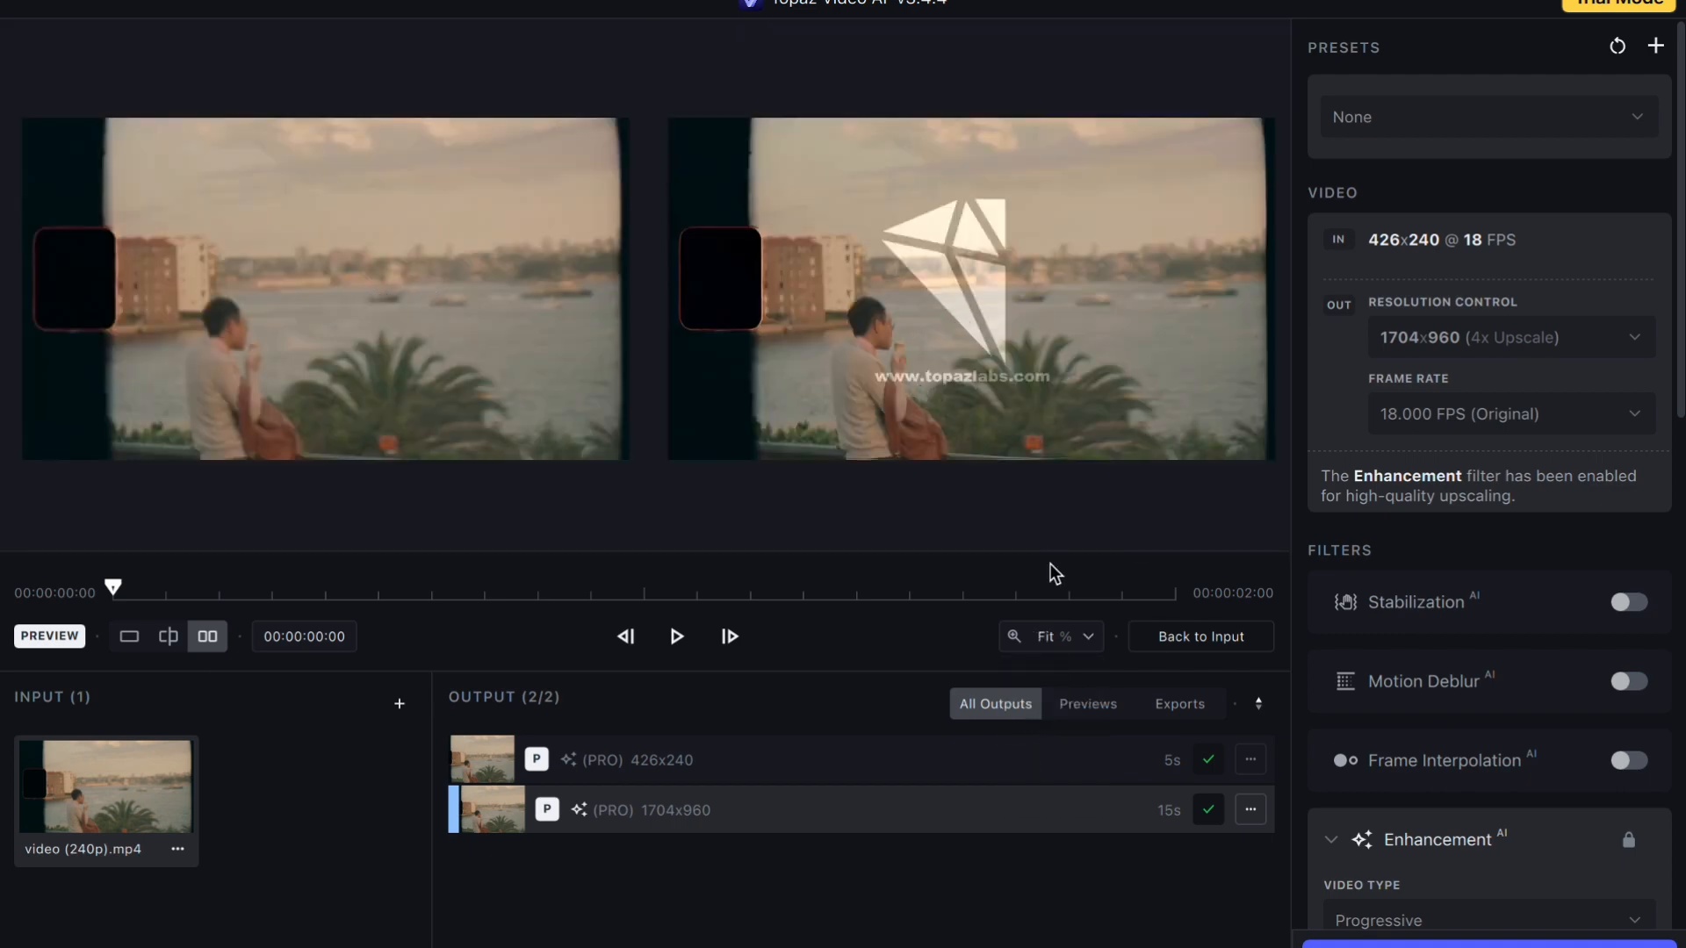
- Inspect the man's face in the 4x preview at 200% zoom and restore the Fit view
{"action": "left_click", "coordinate": [1088, 645]}
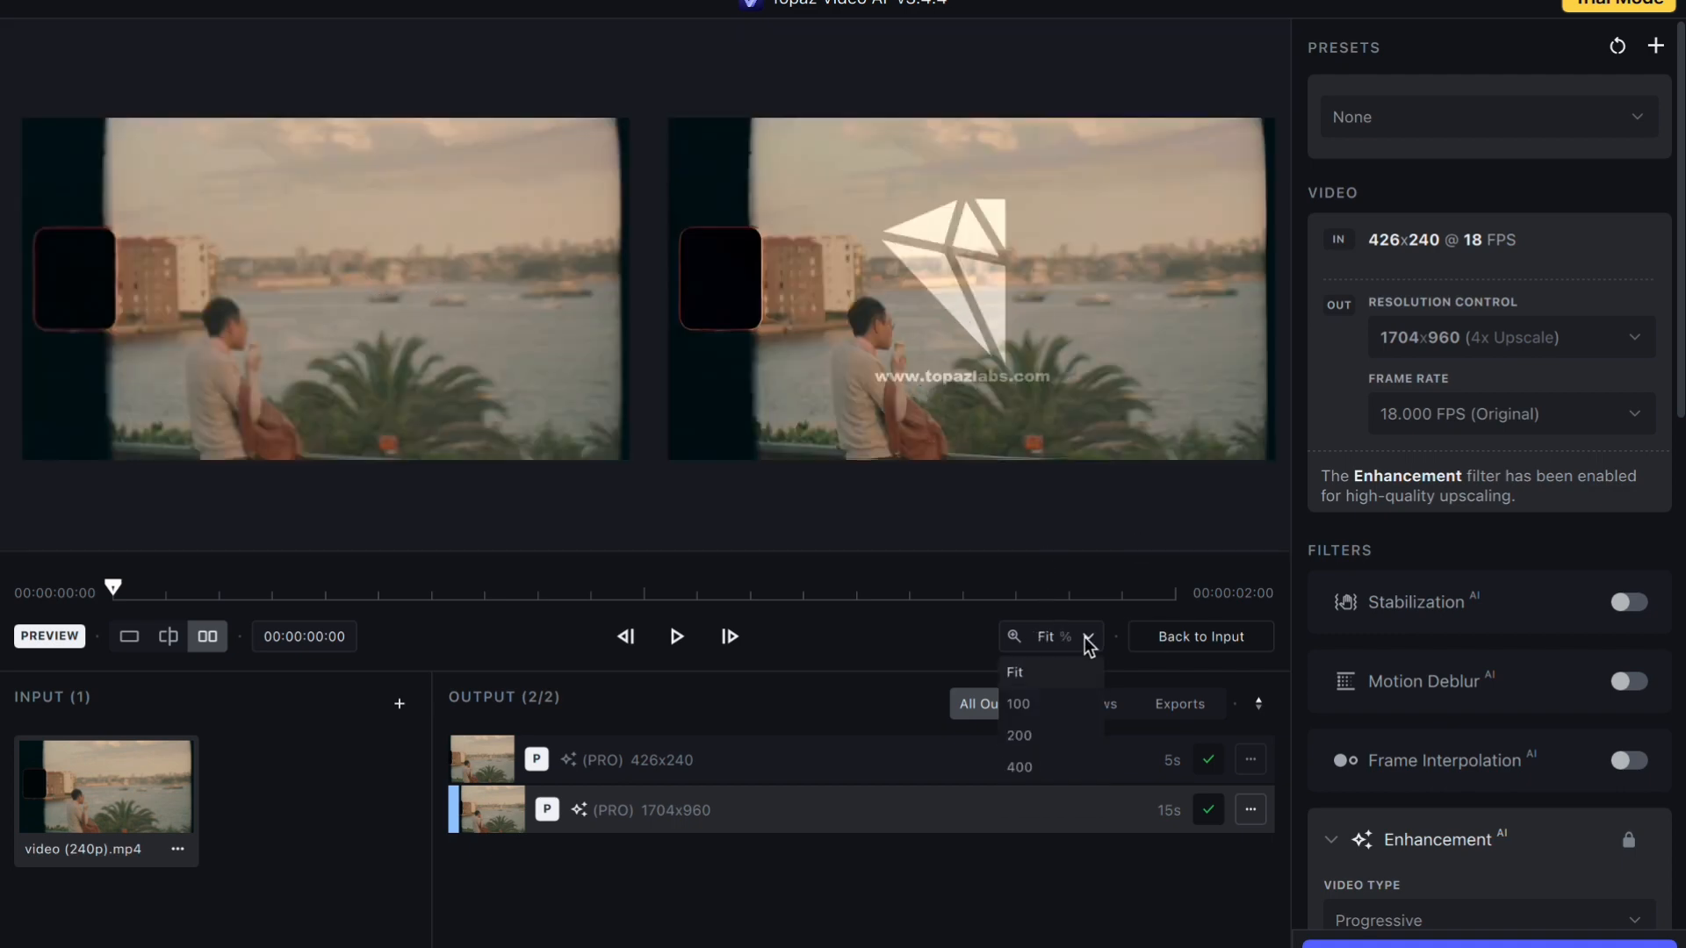
{"action": "left_click", "coordinate": [1064, 738]}
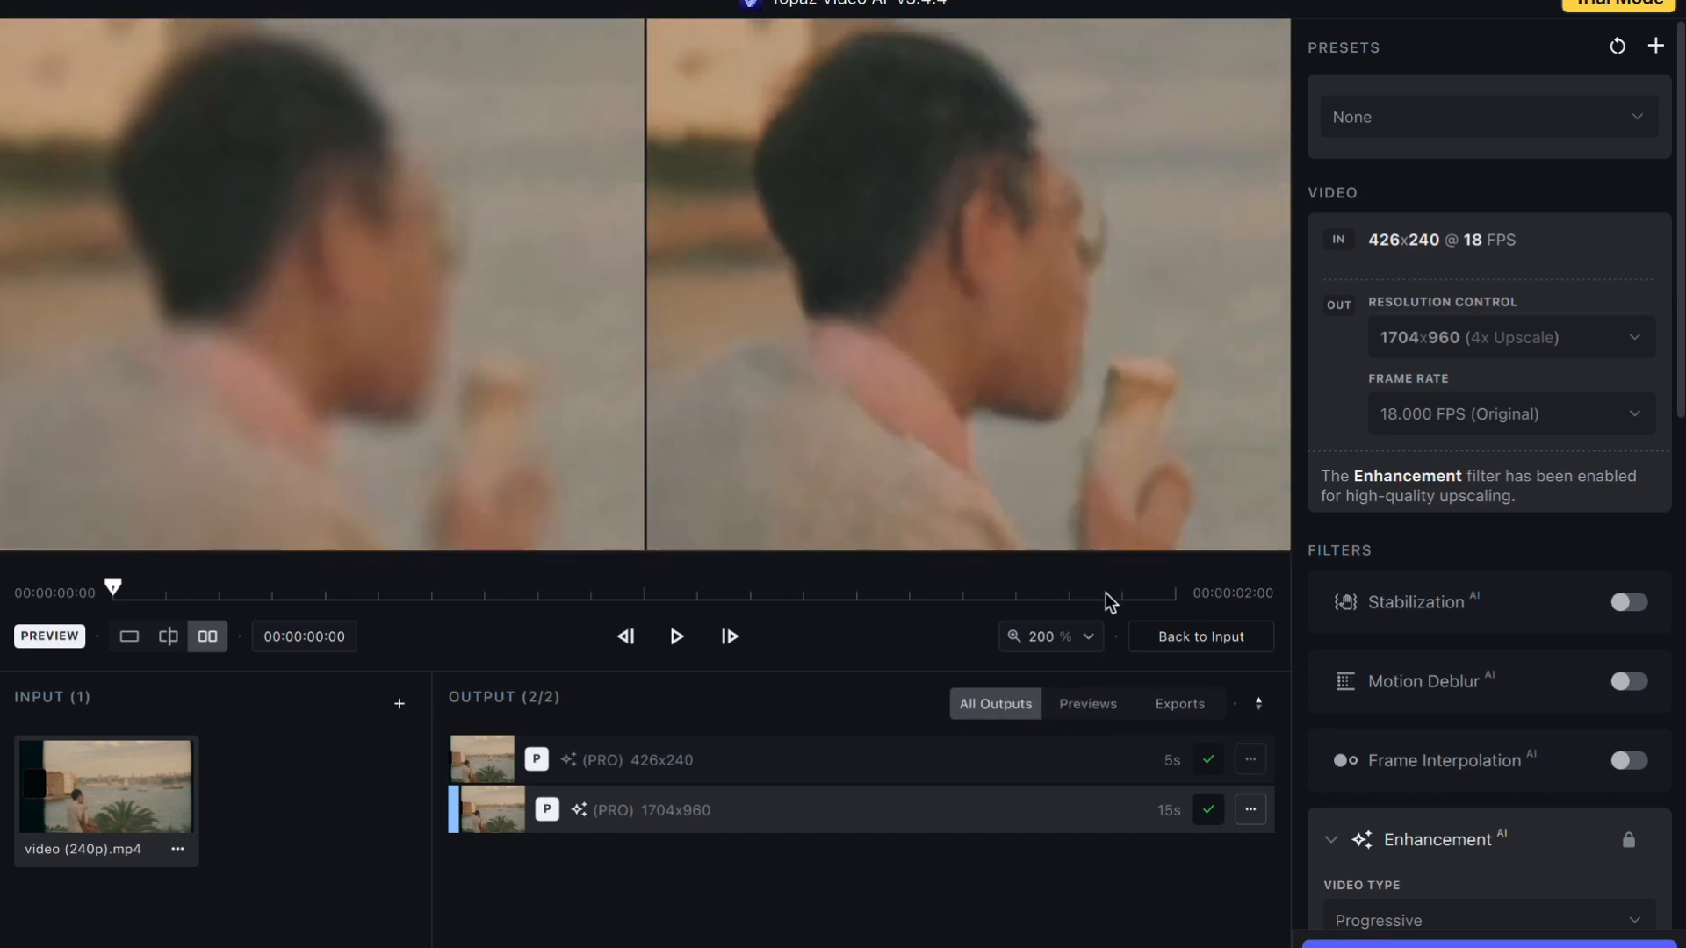
{"action": "left_click", "coordinate": [1088, 636]}
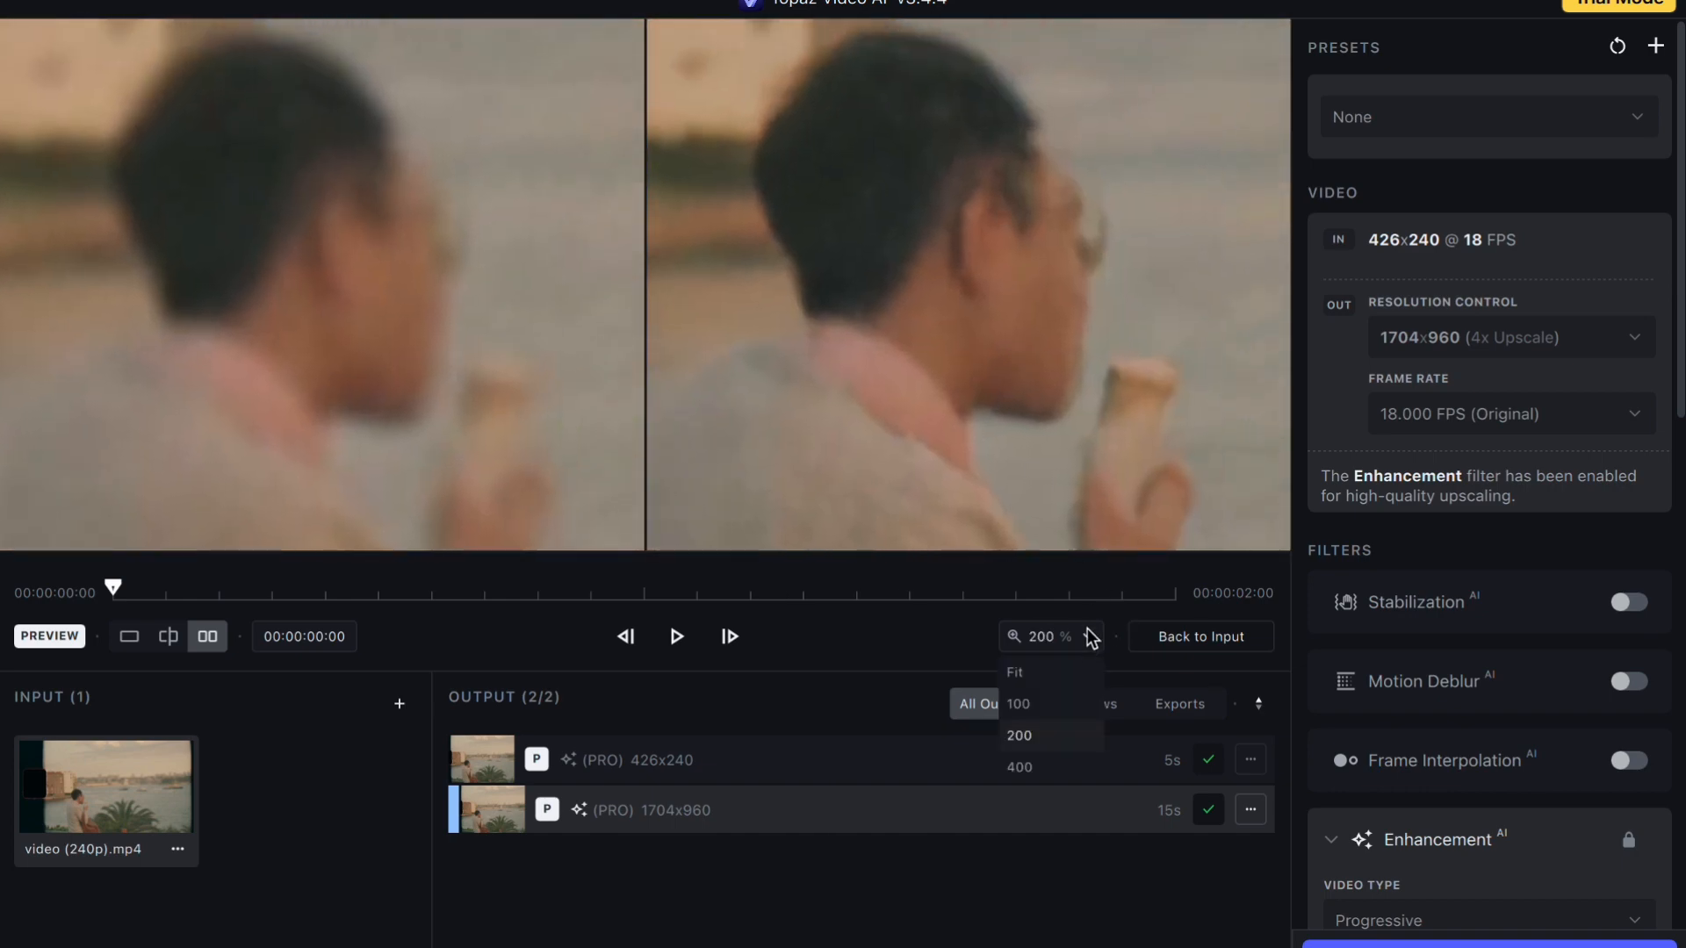
{"action": "left_click", "coordinate": [1055, 674]}
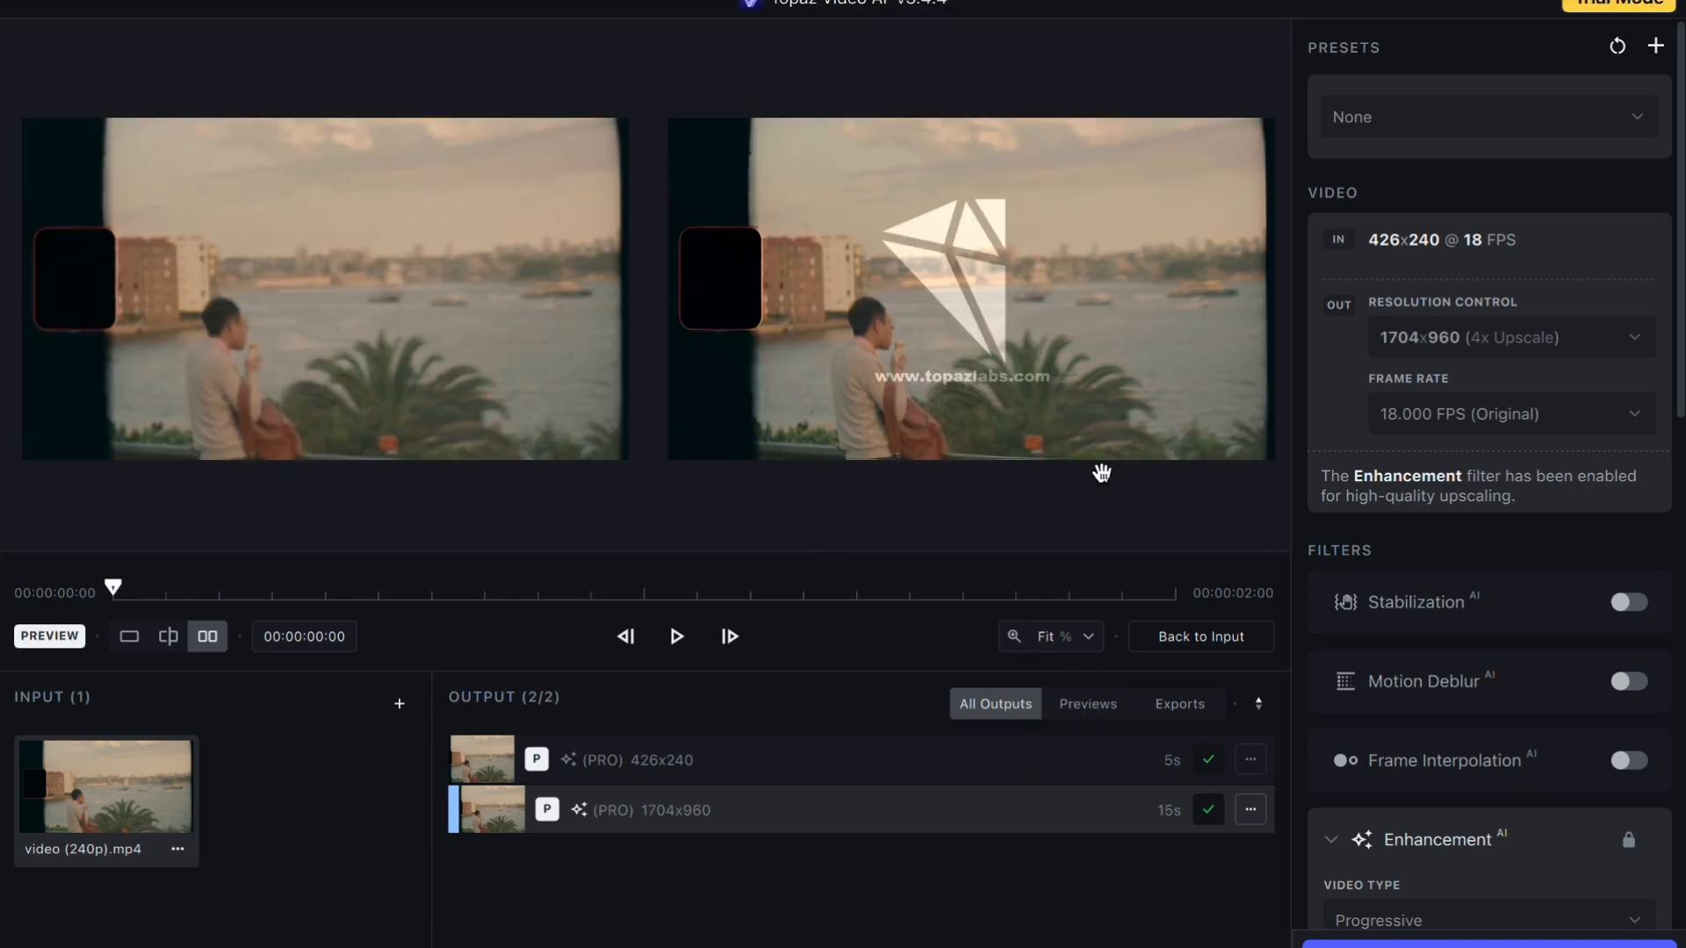
- Set the output resolution to 3840x2160 (4K) and generate a new preview
{"action": "left_click", "coordinate": [1631, 343]}
{"action": "left_click", "coordinate": [1635, 342]}
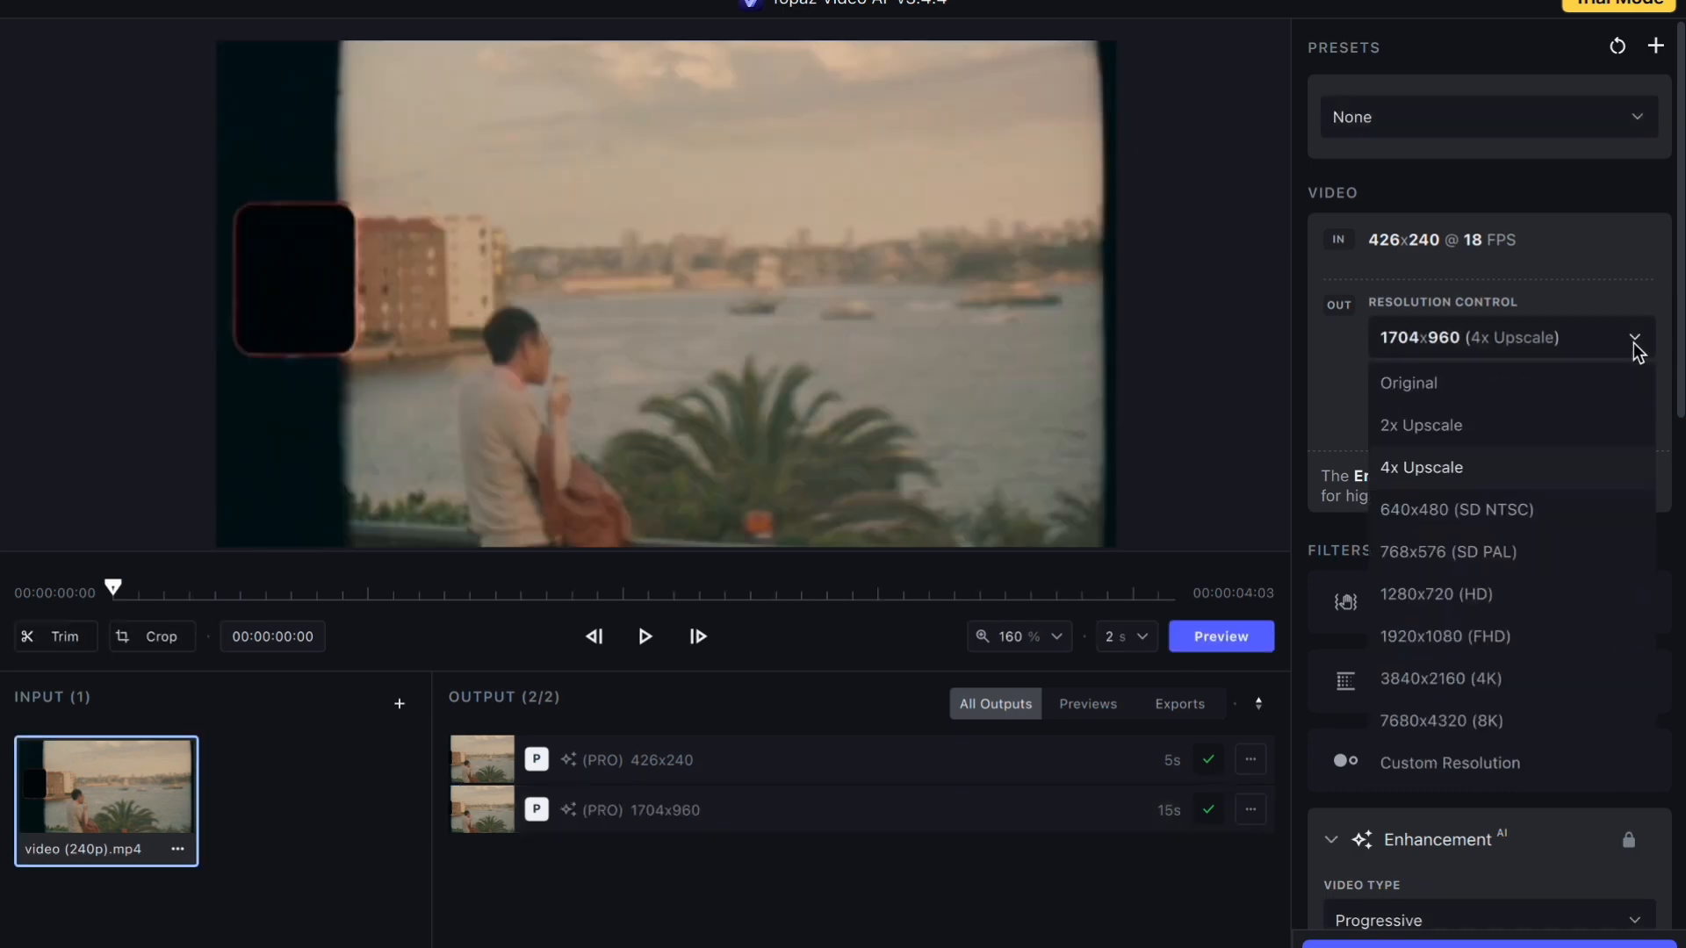
{"action": "left_click", "coordinate": [1472, 692]}
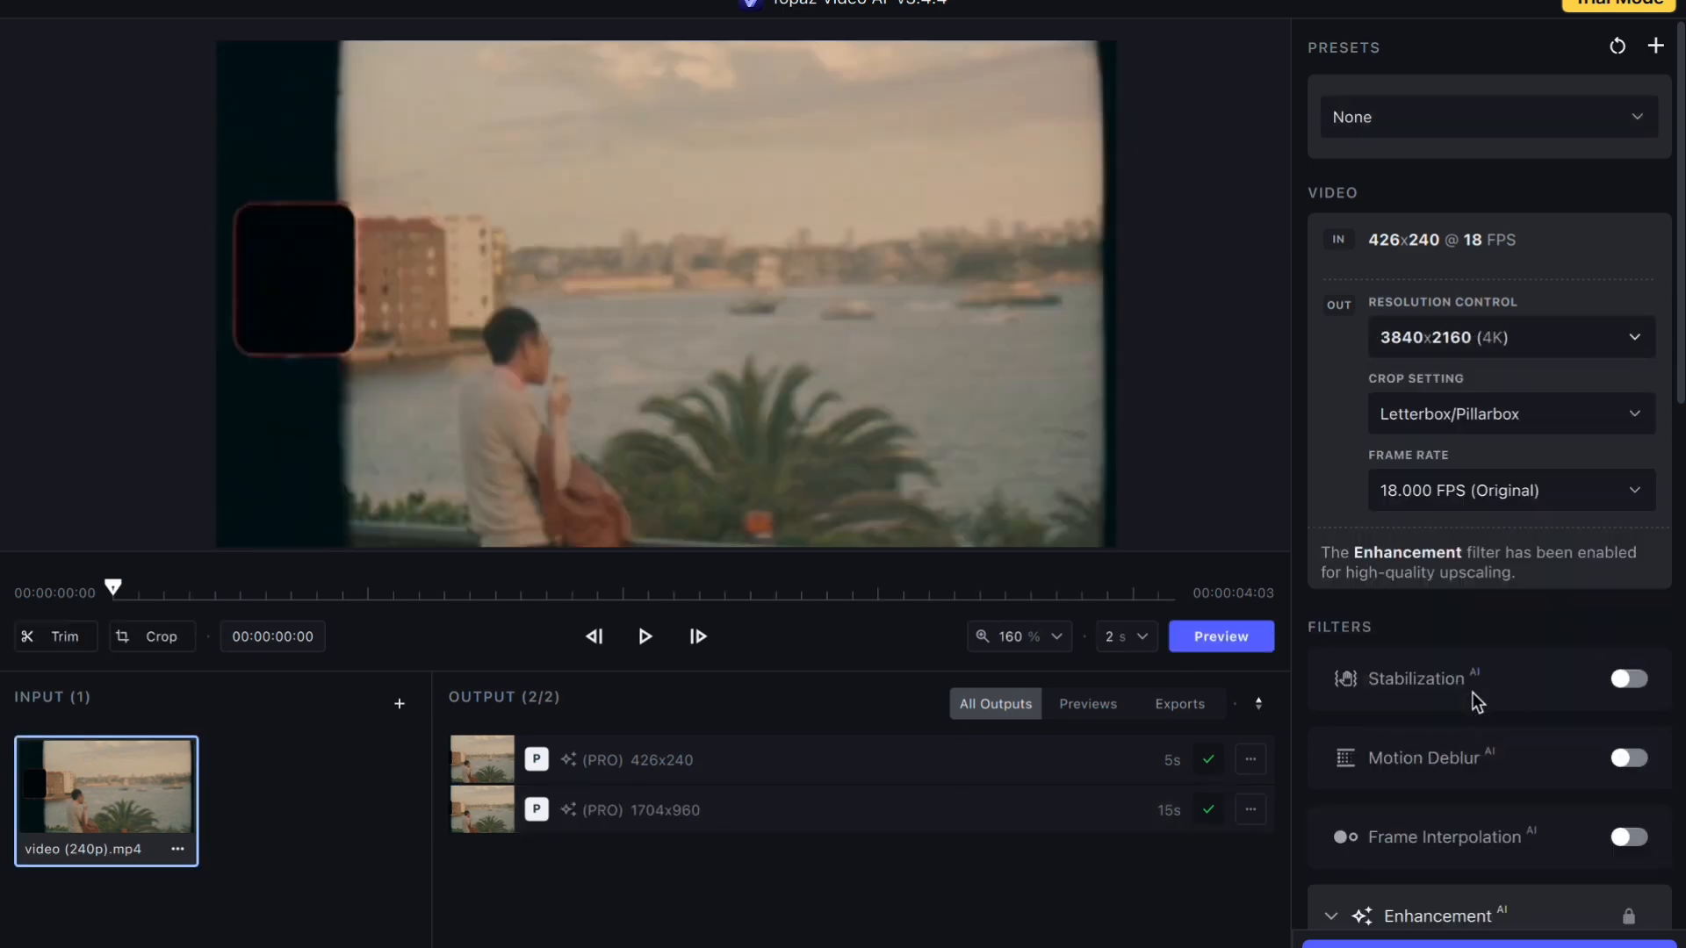
{"action": "left_click", "coordinate": [1226, 638]}
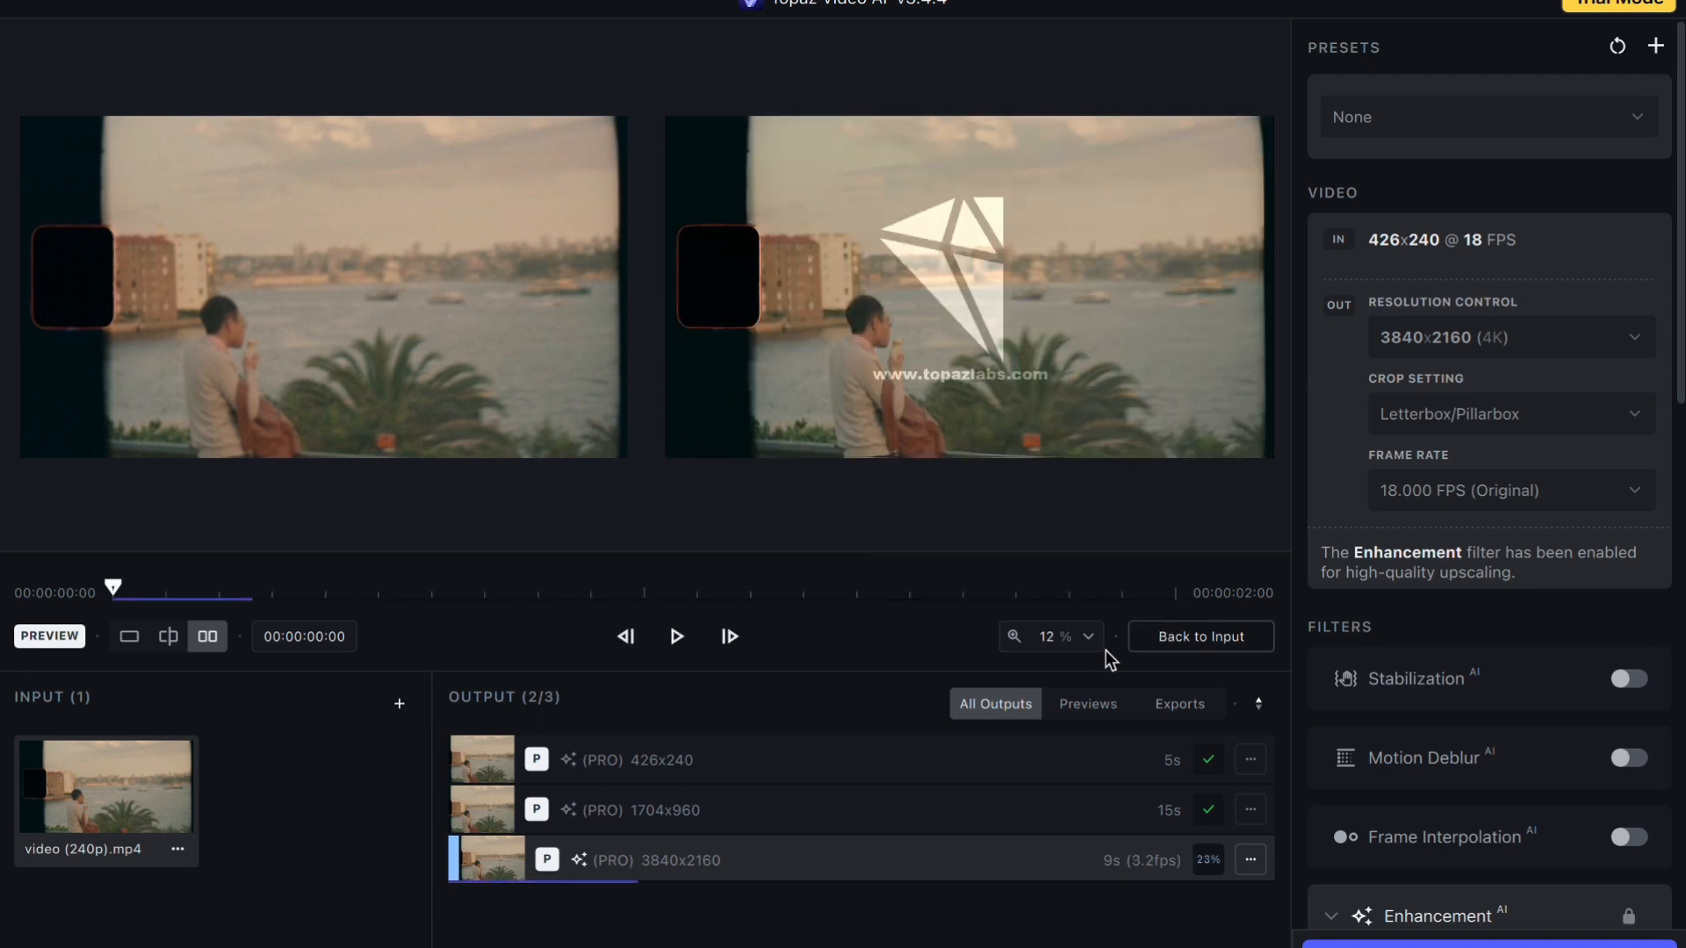
- Compare the original and 4K preview around the man's head and ice cream at 100% zoom, and return the view to Fit
{"action": "left_click", "coordinate": [1073, 645]}
{"action": "left_click", "coordinate": [1058, 756]}
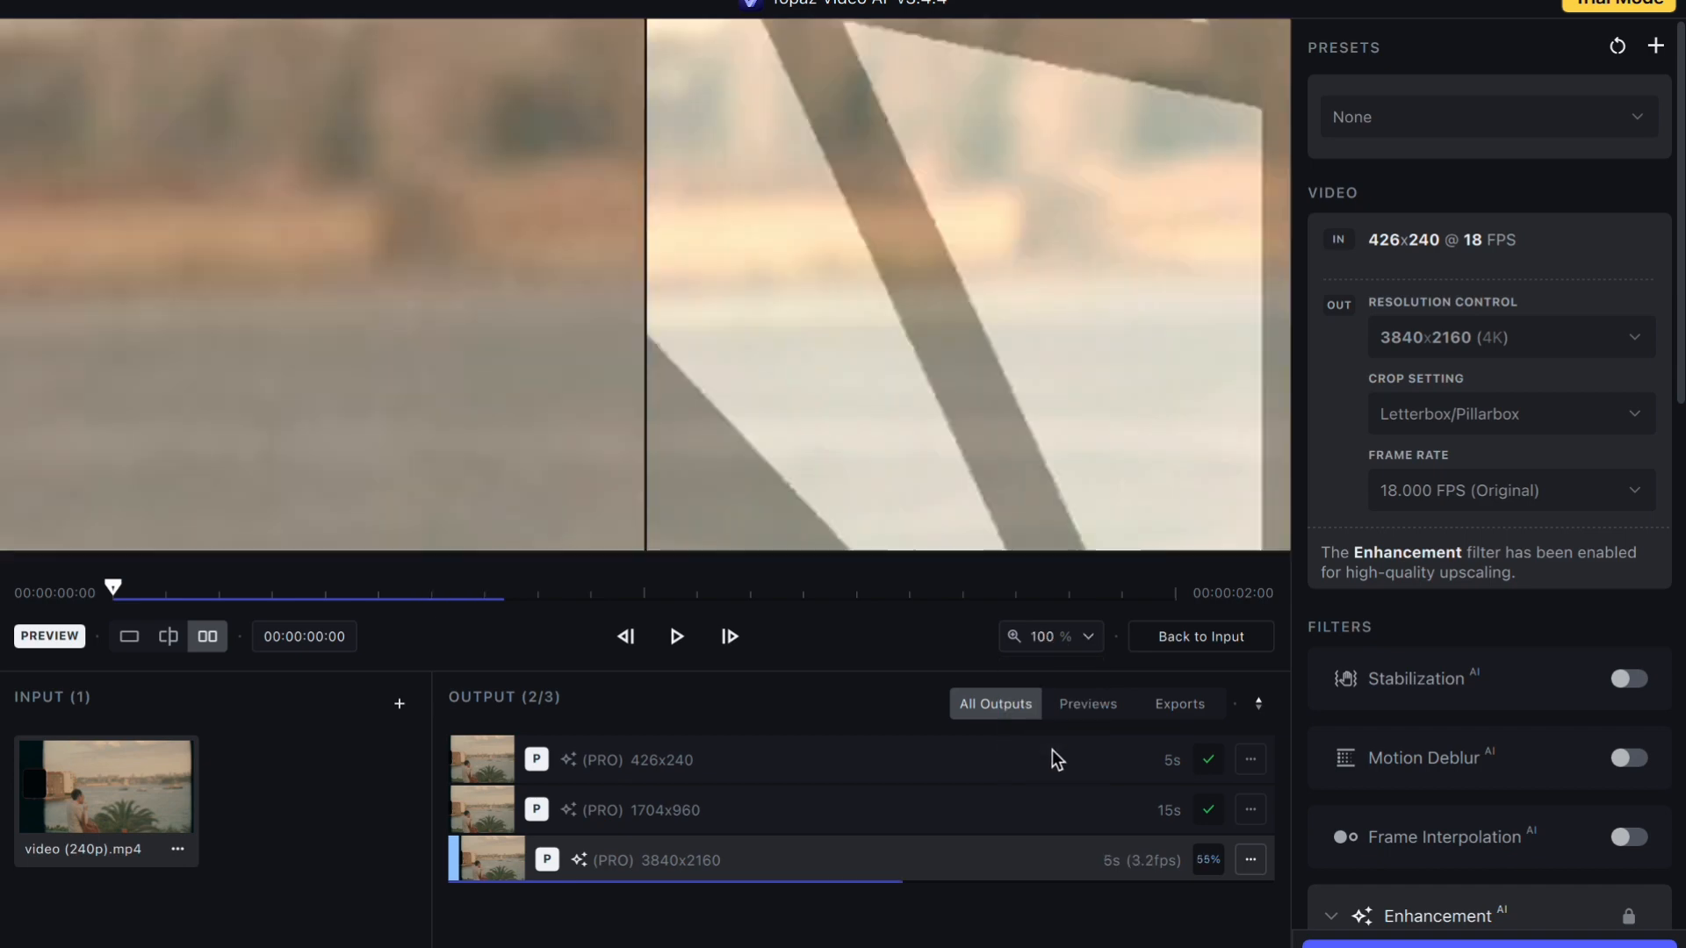
{"action": "left_click_drag", "start_coordinate": [912, 451], "coordinate": [1148, 252]}
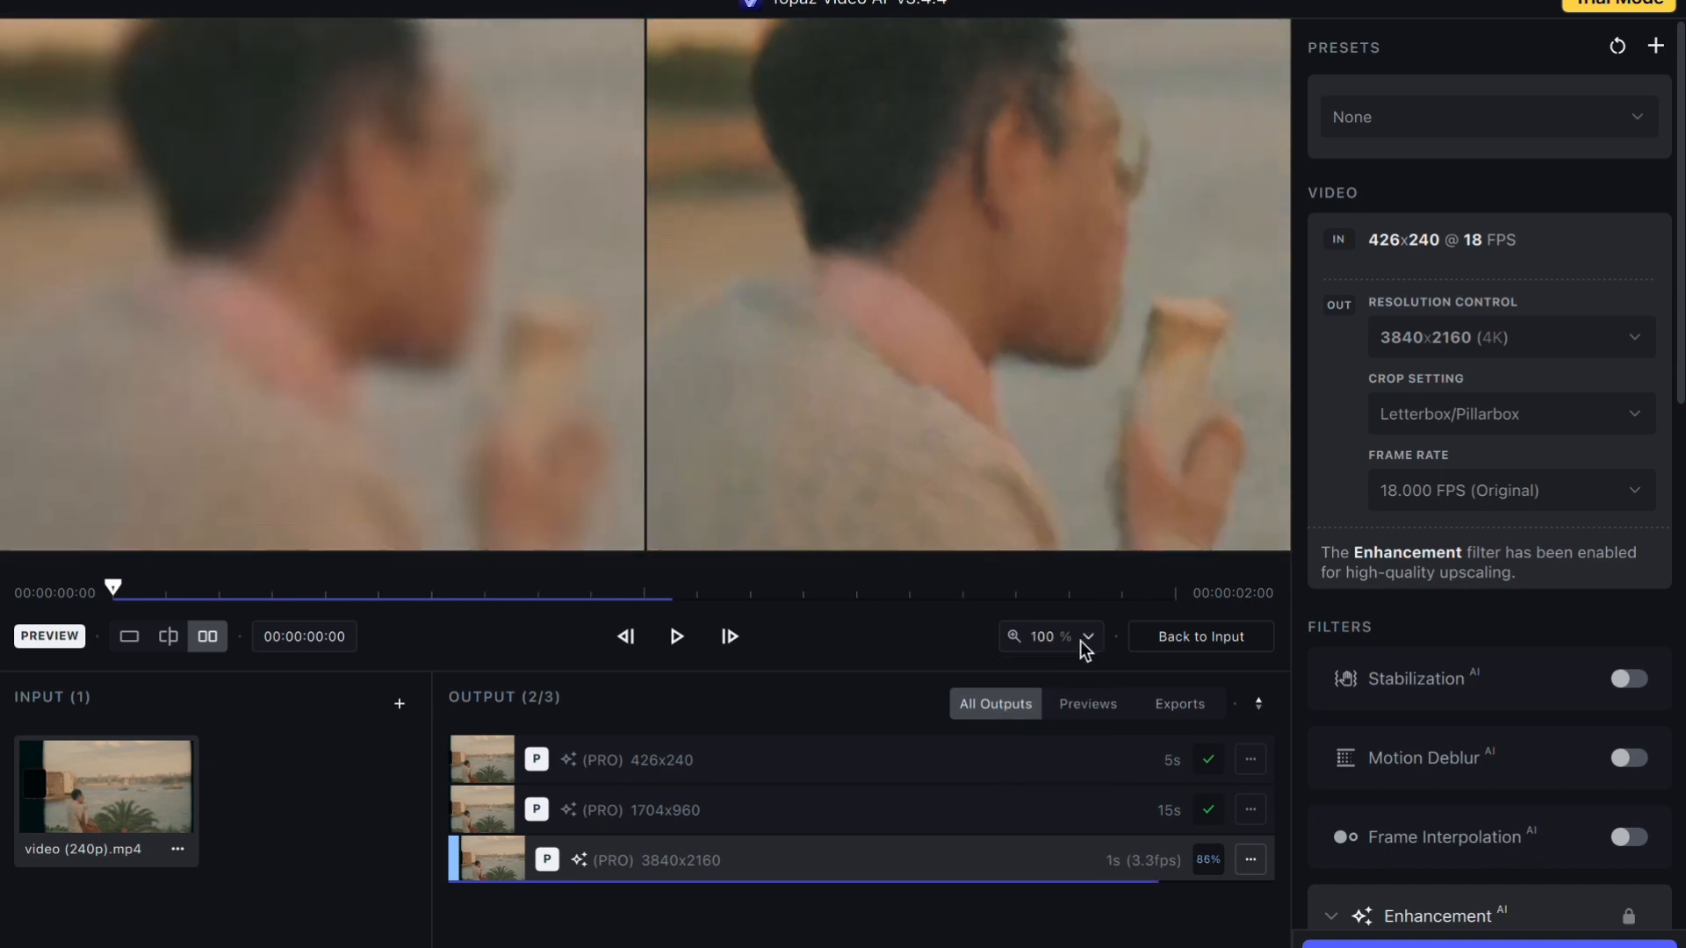
{"action": "left_click", "coordinate": [1081, 642]}
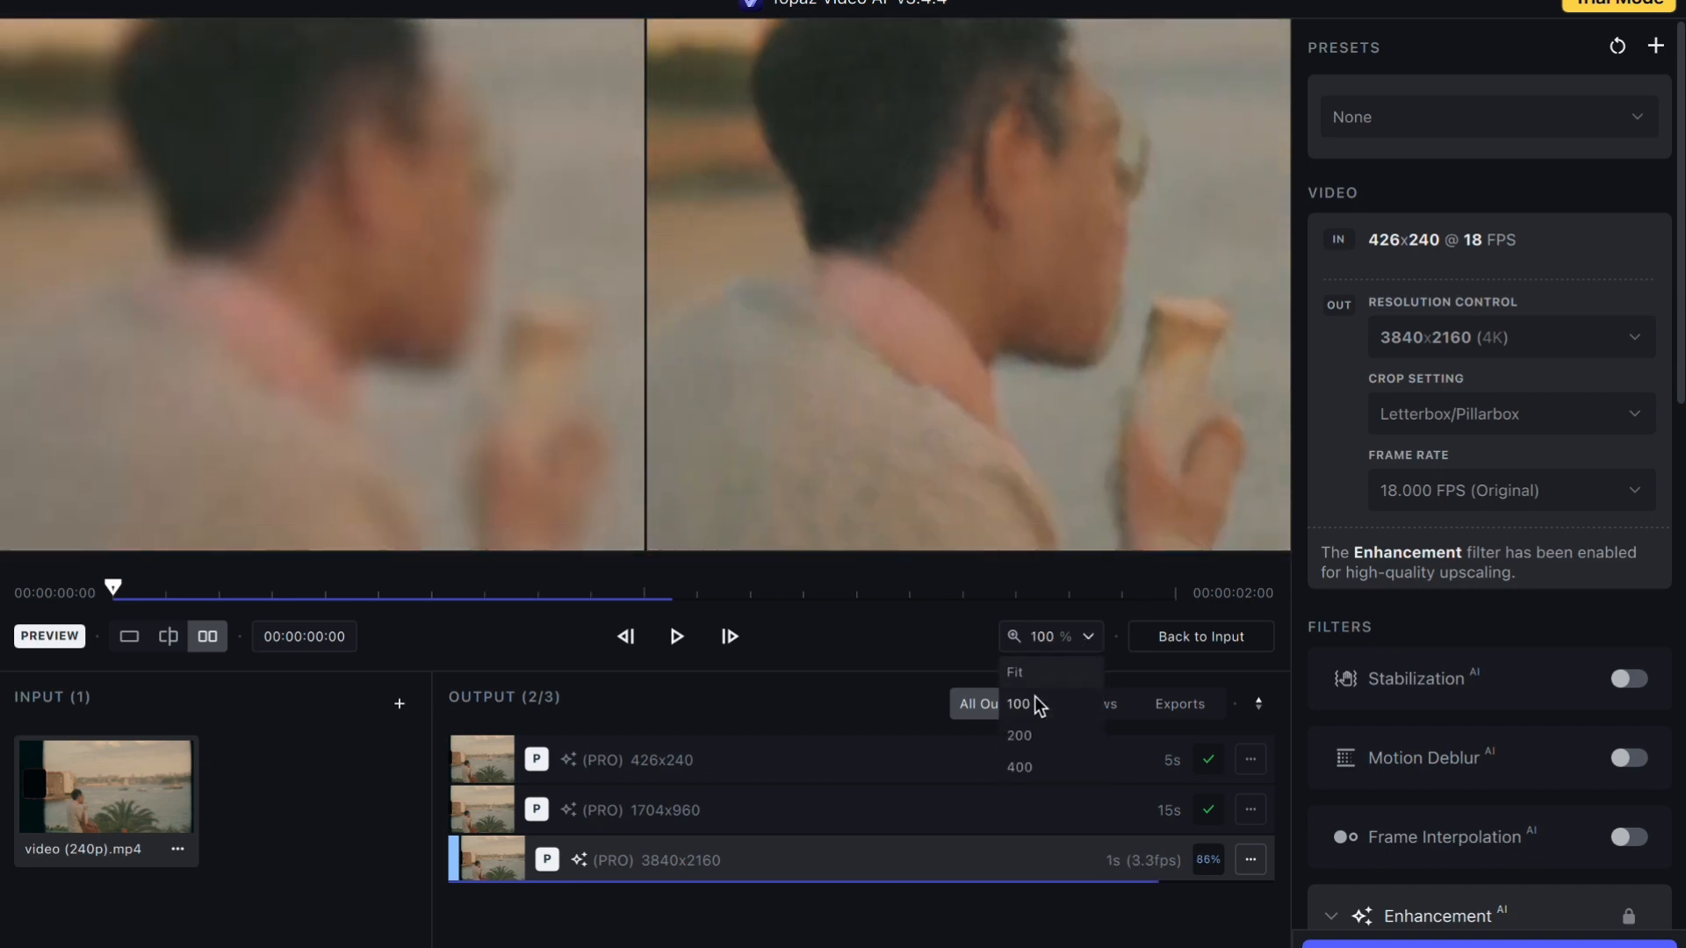
{"action": "left_click", "coordinate": [1021, 676]}
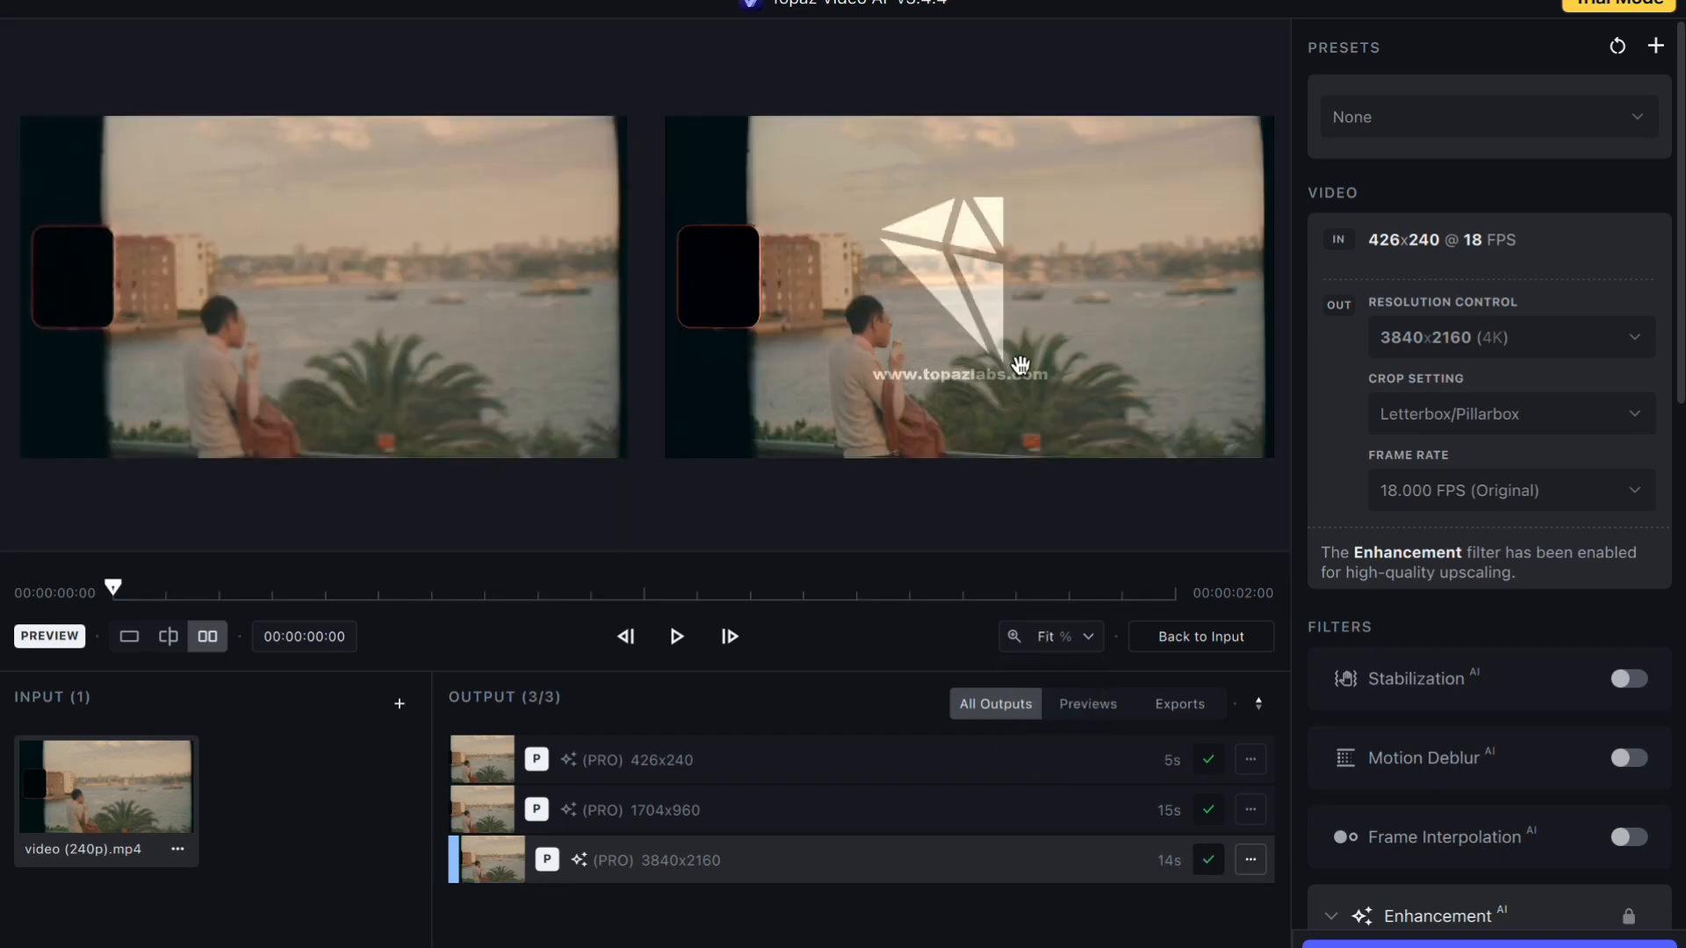
- Inspect the man's face in the finished 4K preview at 200% zoom and restore the Fit view
{"action": "left_click", "coordinate": [1076, 643]}
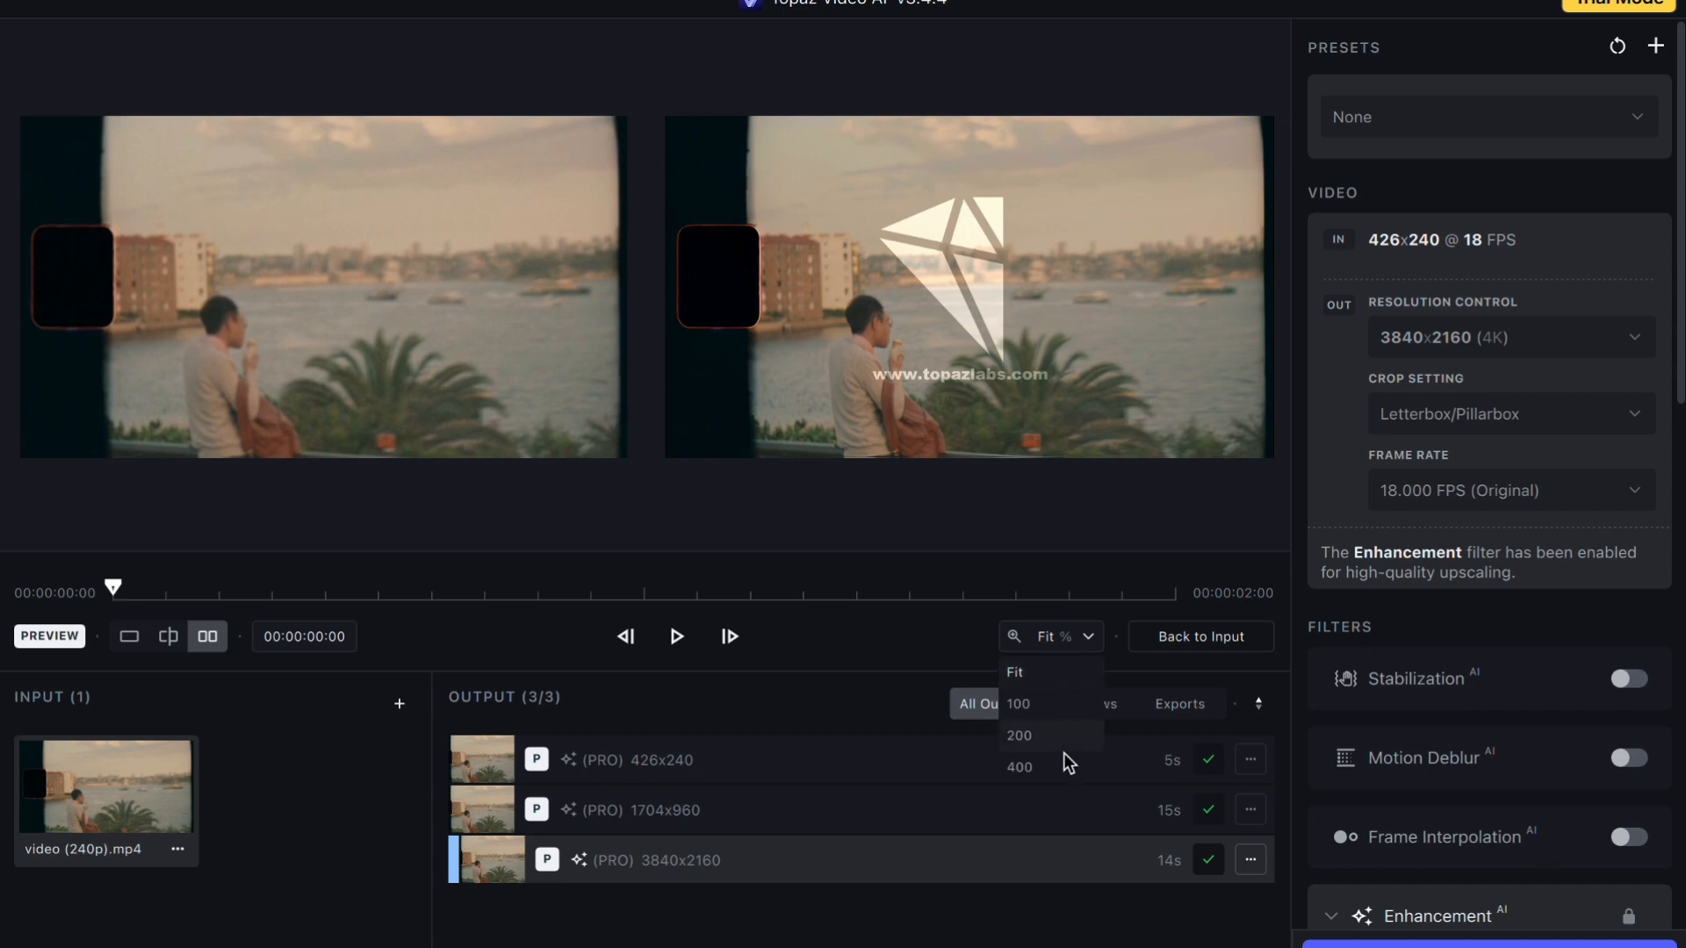
{"action": "left_click", "coordinate": [1051, 741]}
{"action": "left_click_drag", "start_coordinate": [1121, 527], "coordinate": [1230, 377]}
{"action": "left_click", "coordinate": [1087, 638]}
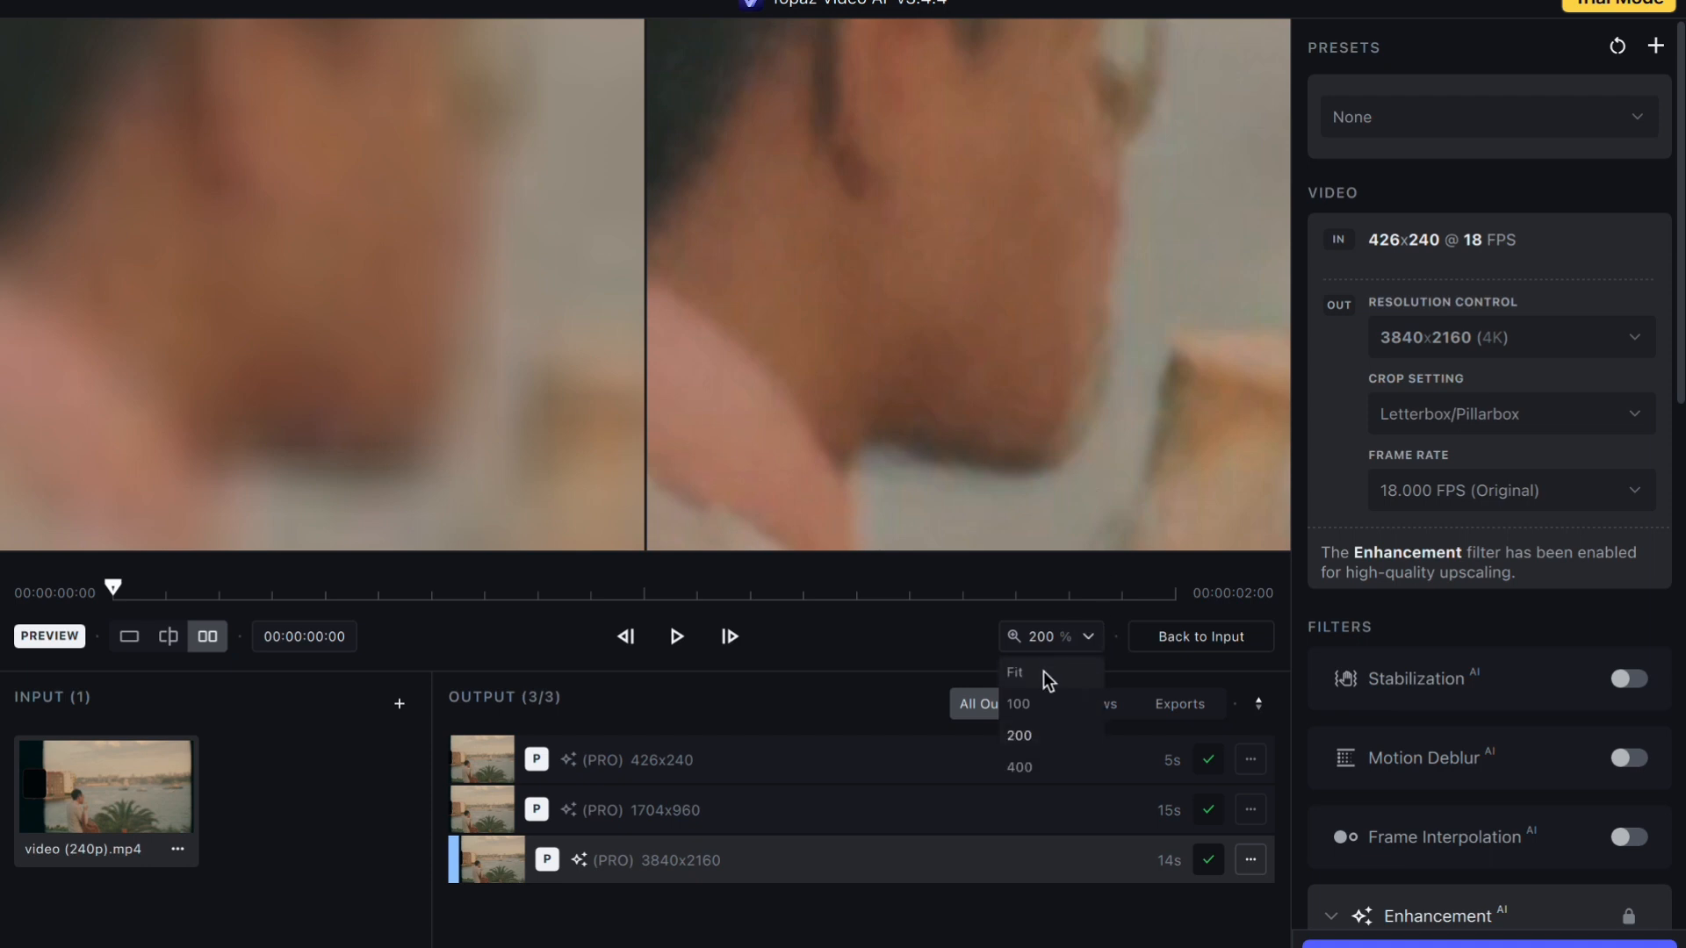
{"action": "left_click", "coordinate": [1043, 673]}
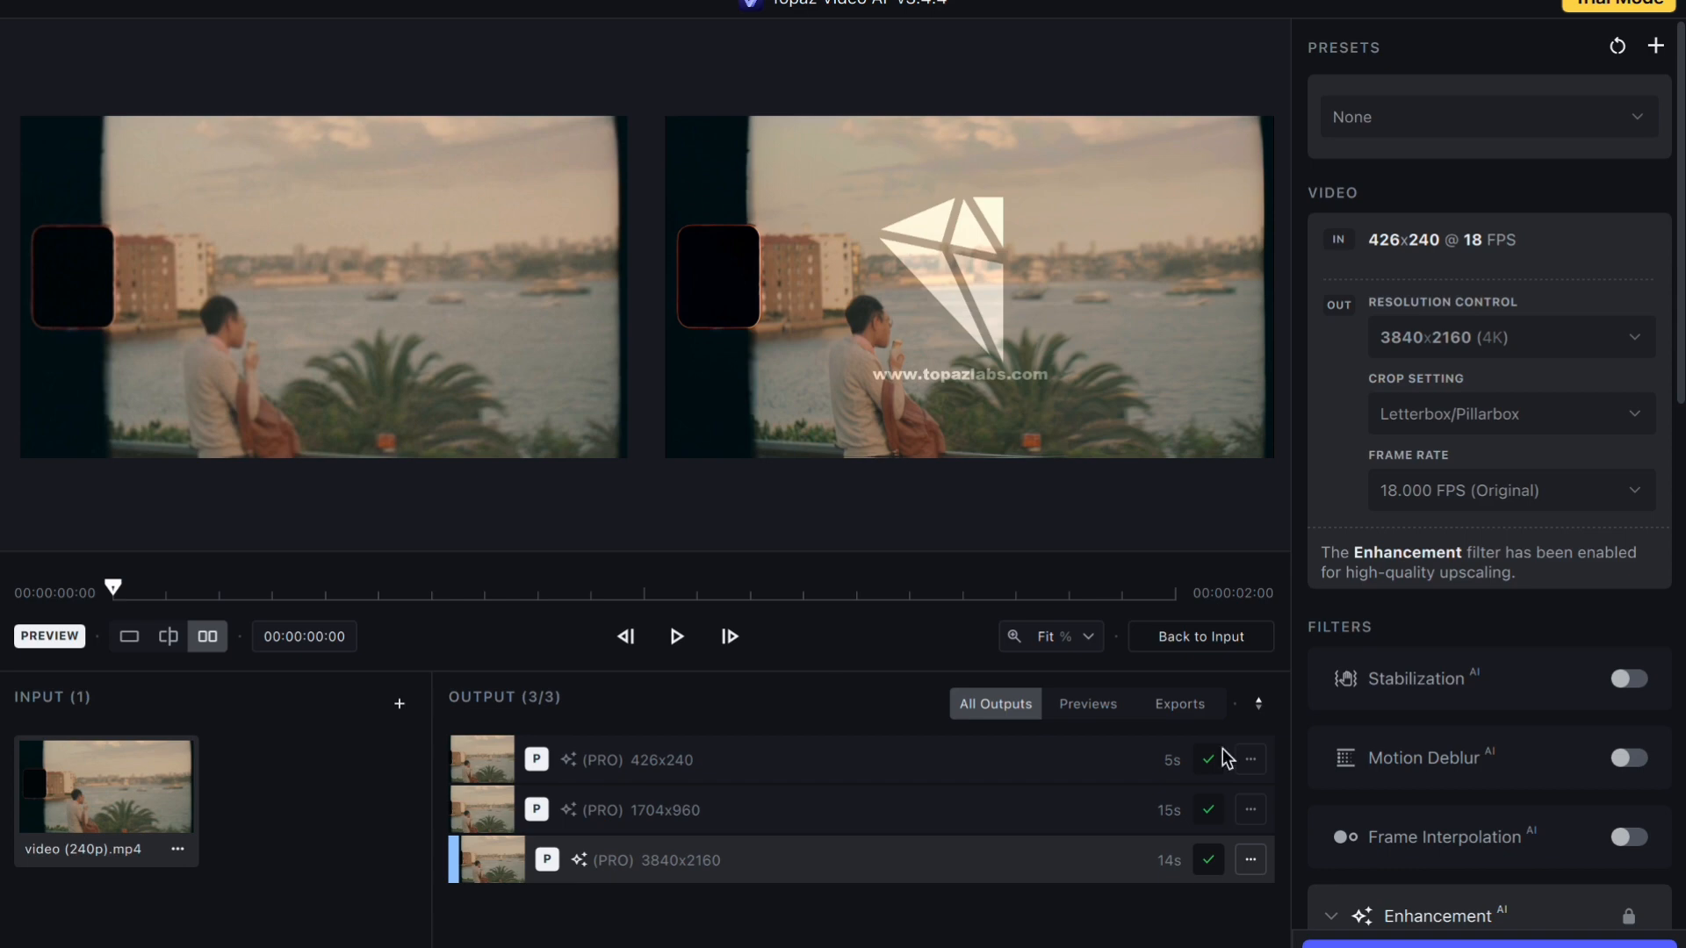
- Review the enhancement and output settings, and play the 3840x2160 preview side by side with the original
{"action": "scroll", "coordinate": [1481, 770], "scroll_direction": "down", "scroll_amount": 10}
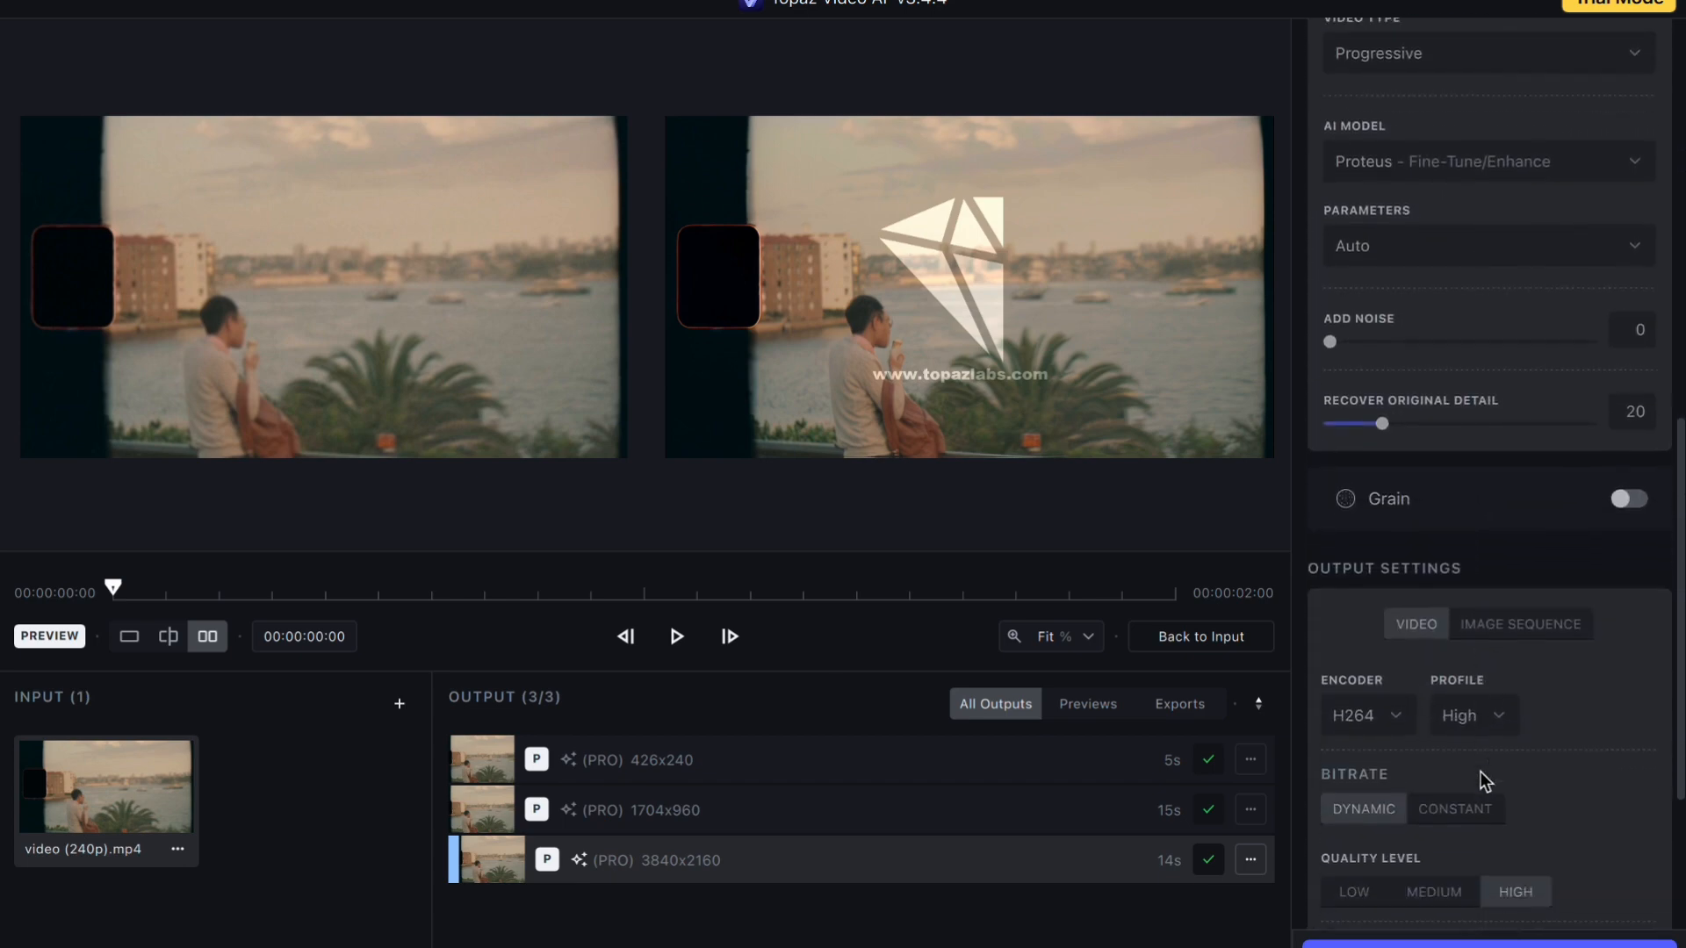
{"action": "scroll", "coordinate": [1481, 771], "scroll_direction": "up", "scroll_amount": 10}
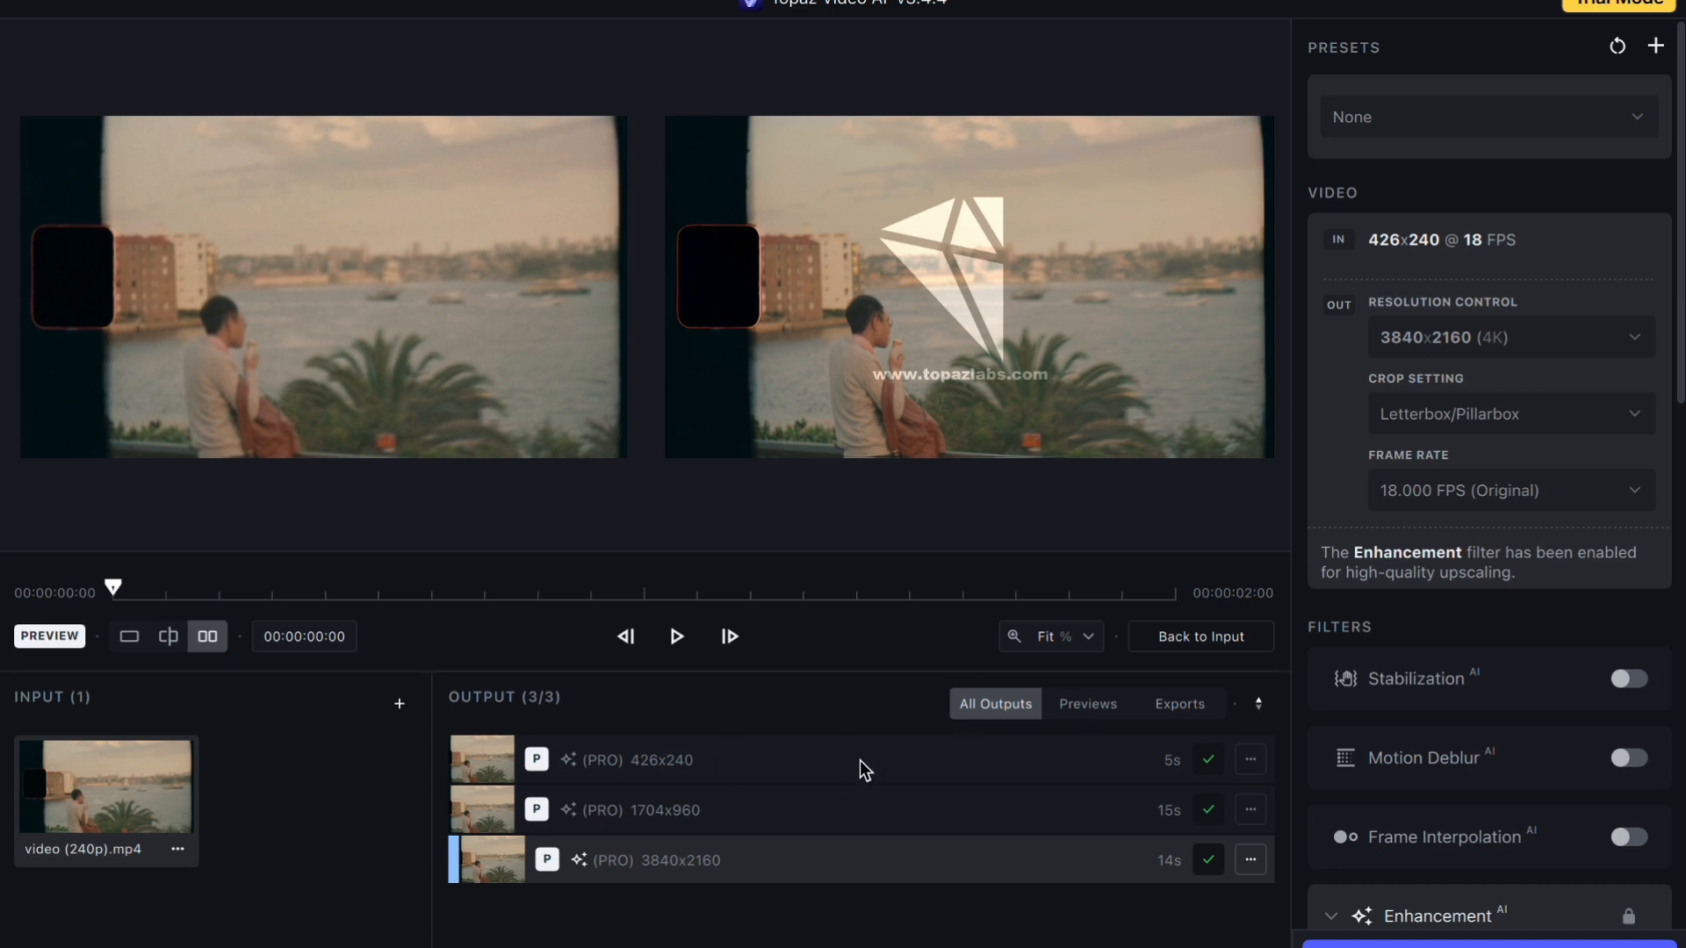
{"action": "left_click", "coordinate": [676, 641]}
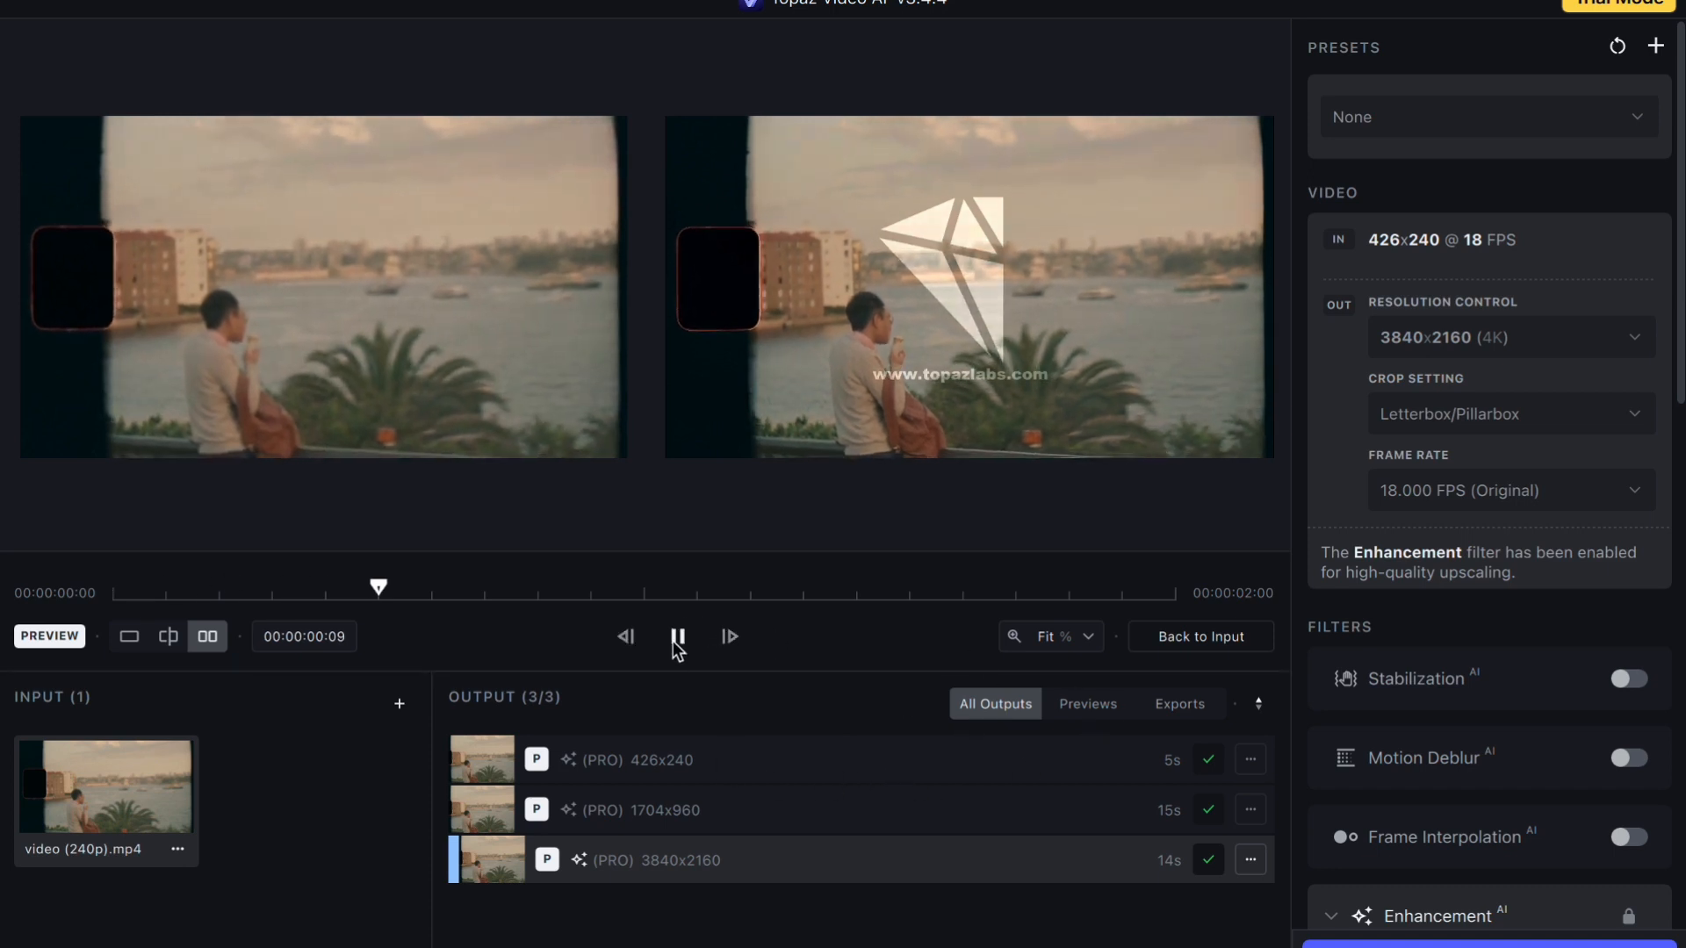